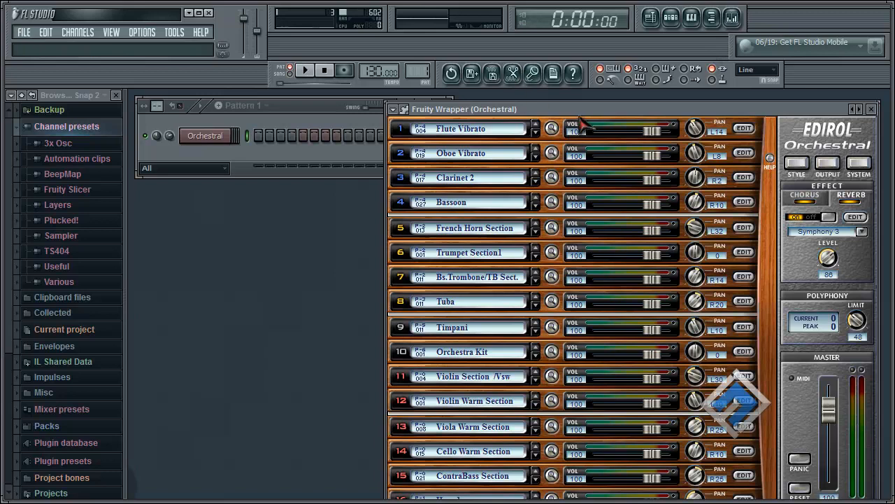
Step: Browse the string section tones for part 1 in the Tone Finder and close it without choosing one
mouse_move(585, 115)
mouse_down()
mouse_move(565, 115)
mouse_move(583, 110)
mouse_up()
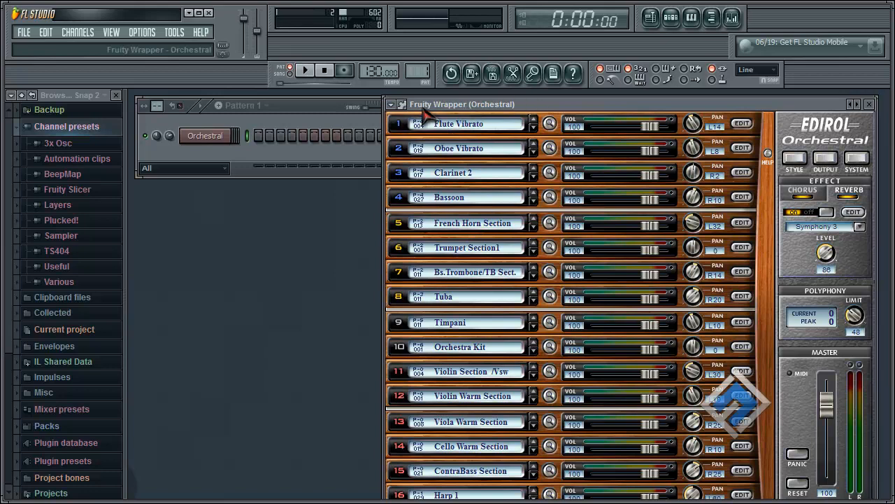
click(551, 124)
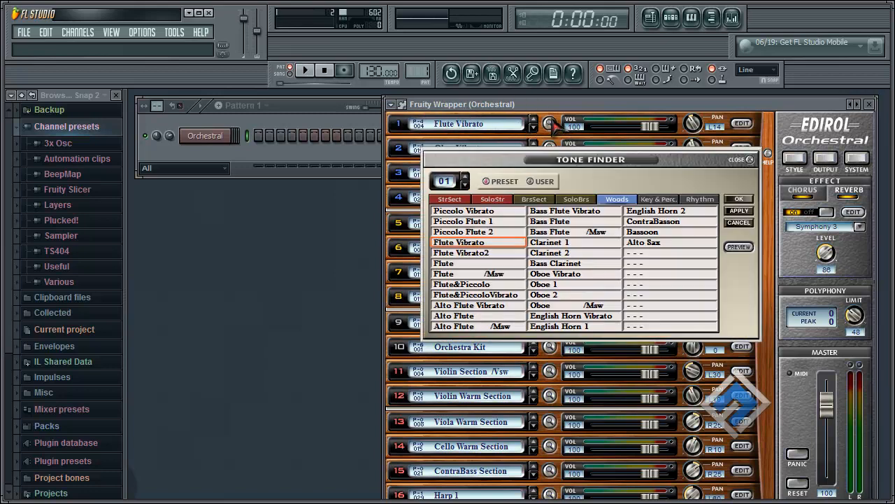
click(463, 201)
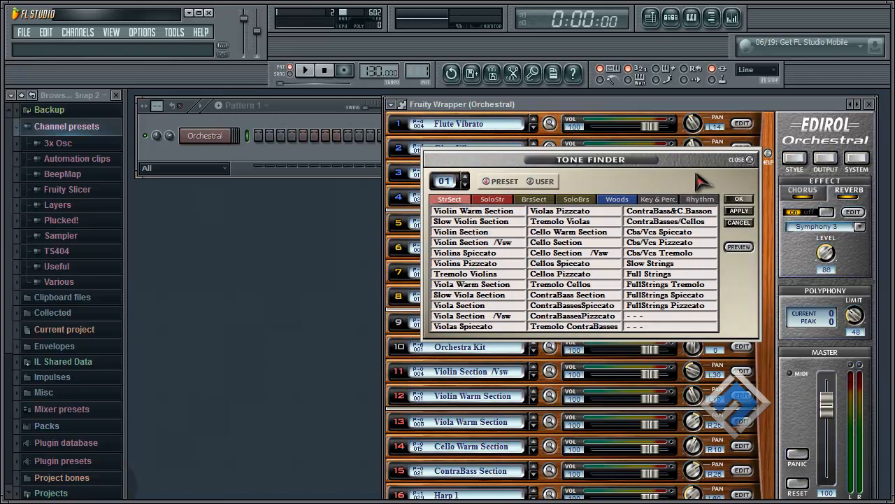
click(745, 160)
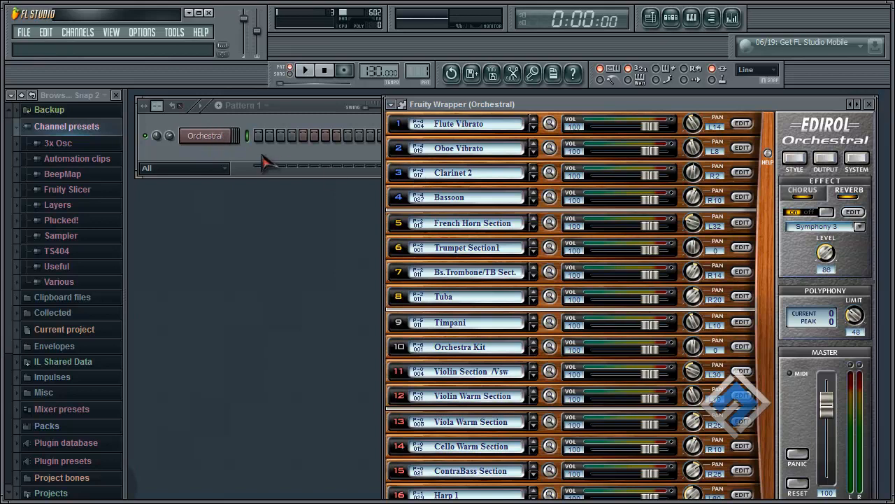
Step: Draw a one-bar A5 note at the start of the Orchestral channel's piano roll and close the piano roll
right_click(213, 137)
click(259, 136)
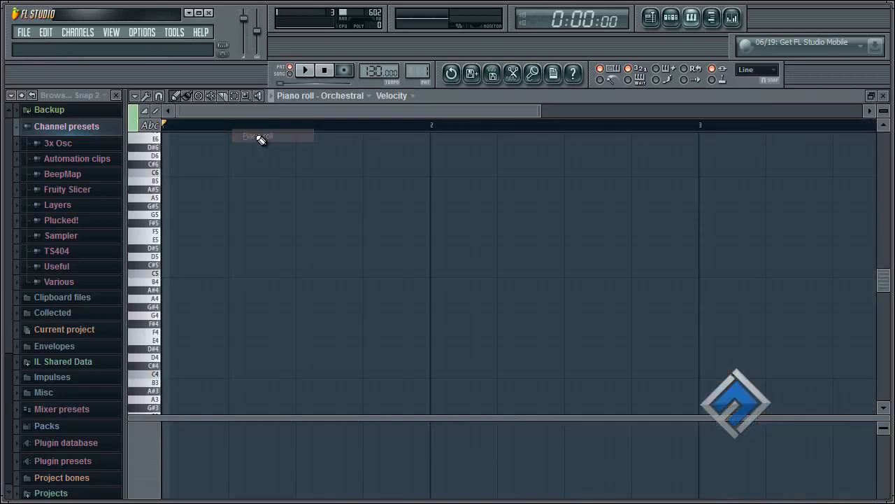
click(883, 96)
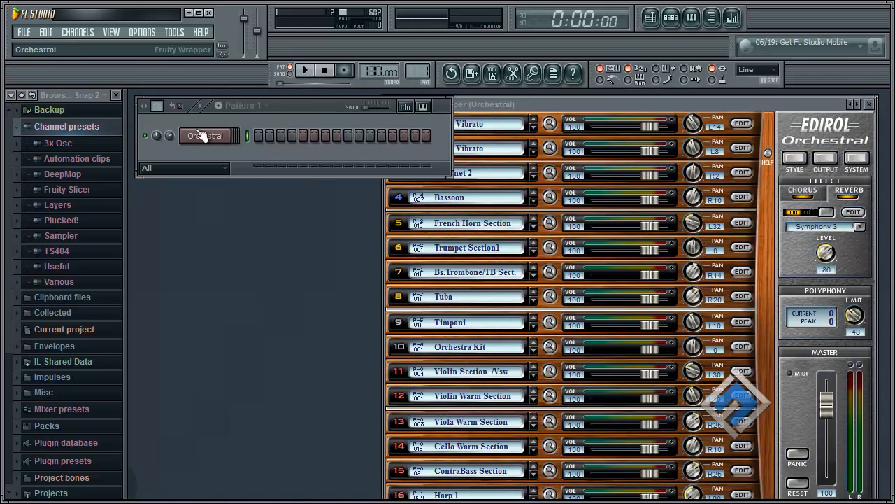
right_click(214, 138)
click(259, 134)
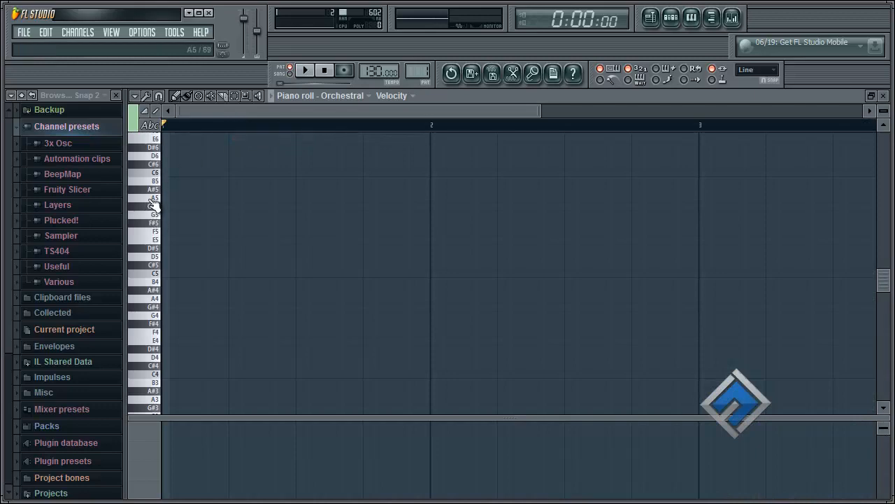
click(167, 198)
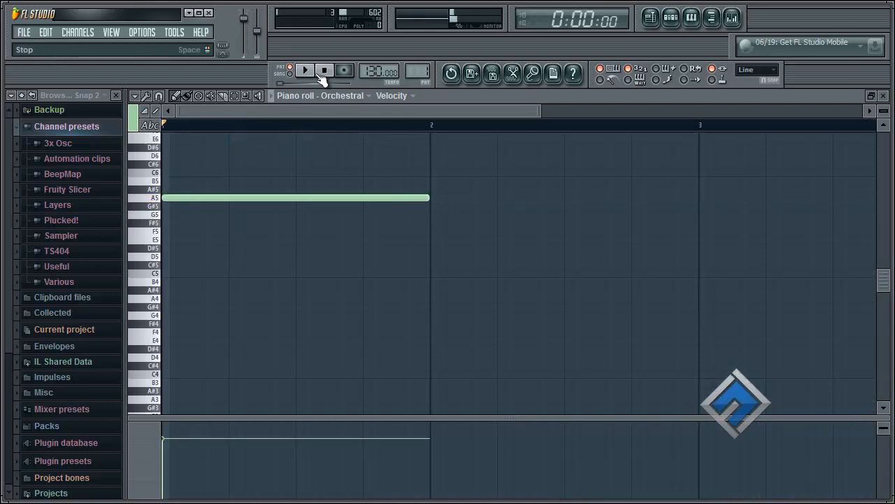
click(884, 96)
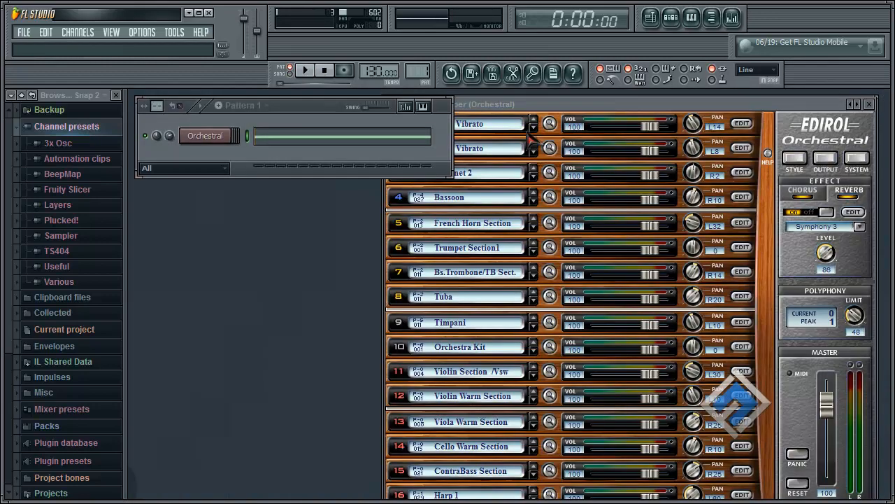
Step: Play the pattern to hear which Orchestral part responds to the note, and stop playback
click(535, 114)
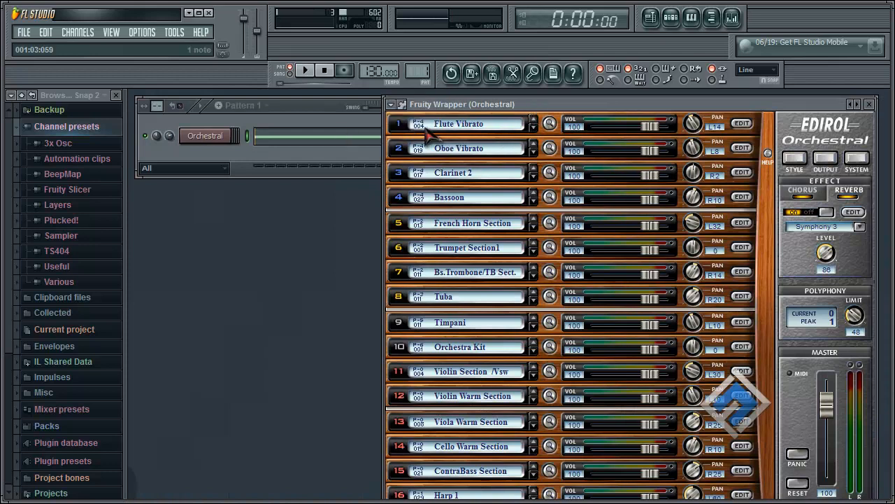
click(305, 71)
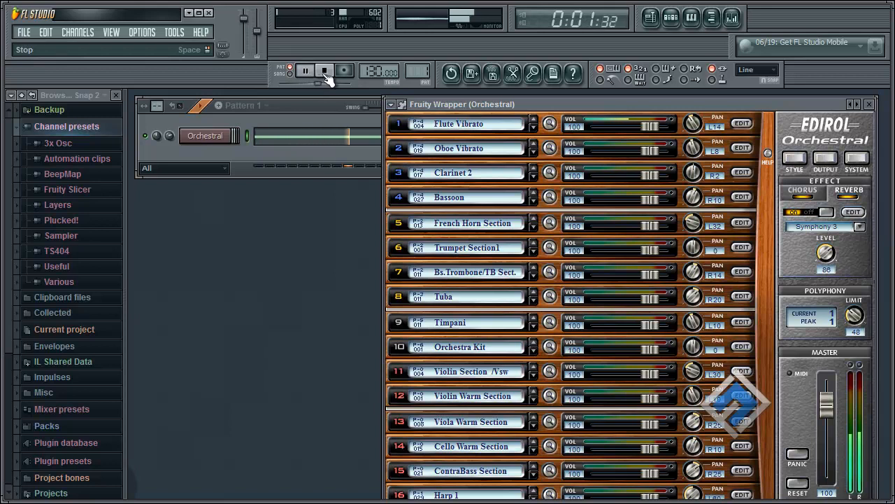
click(325, 73)
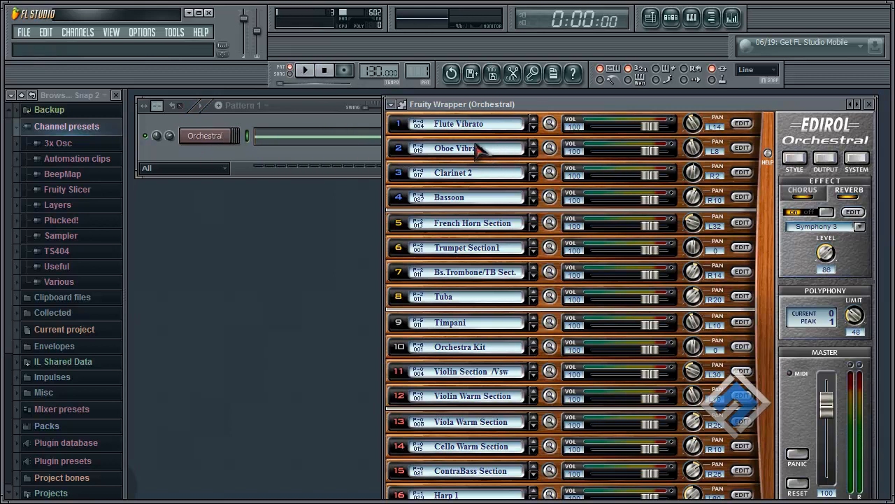
Step: Cut the note data from the Orchestral channel and return to its plugin window
click(219, 143)
right_click(215, 137)
mouse_move(279, 204)
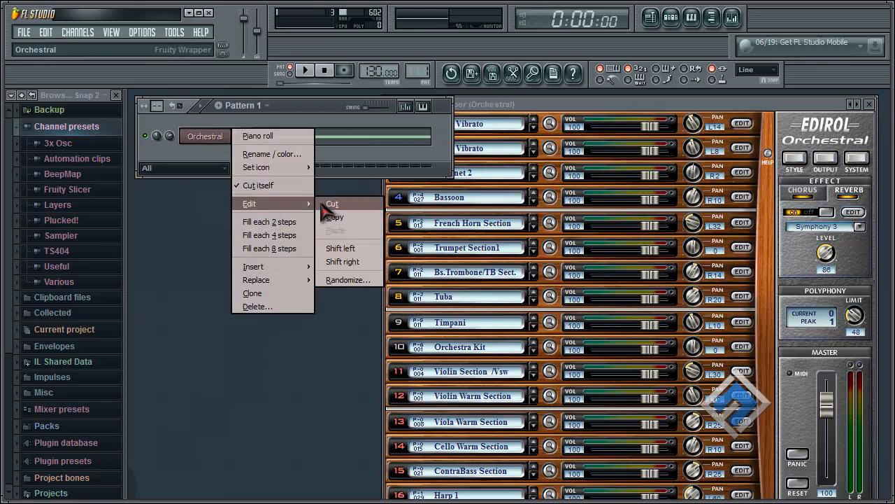
click(325, 202)
click(564, 105)
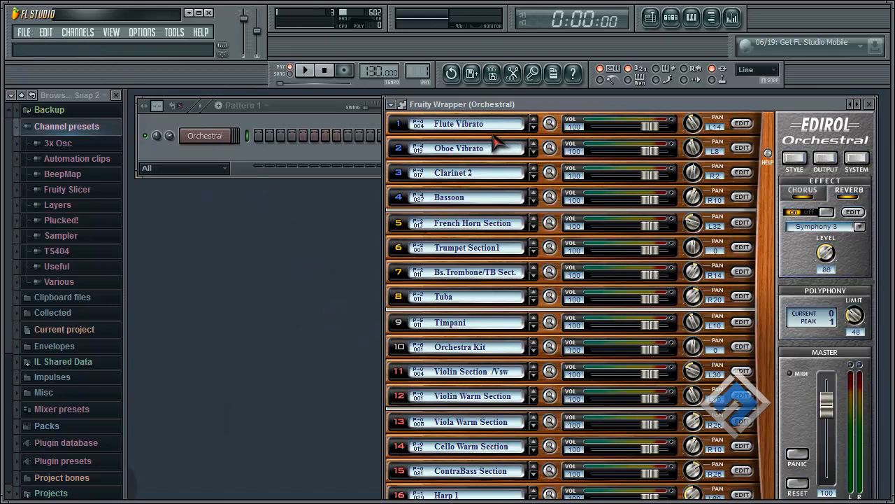
Step: Set the Orchestral wrapper's MIDI input port to 1, shift its window clear of the channel list, and return to the instrument view
click(405, 107)
drag(592, 114, 612, 112)
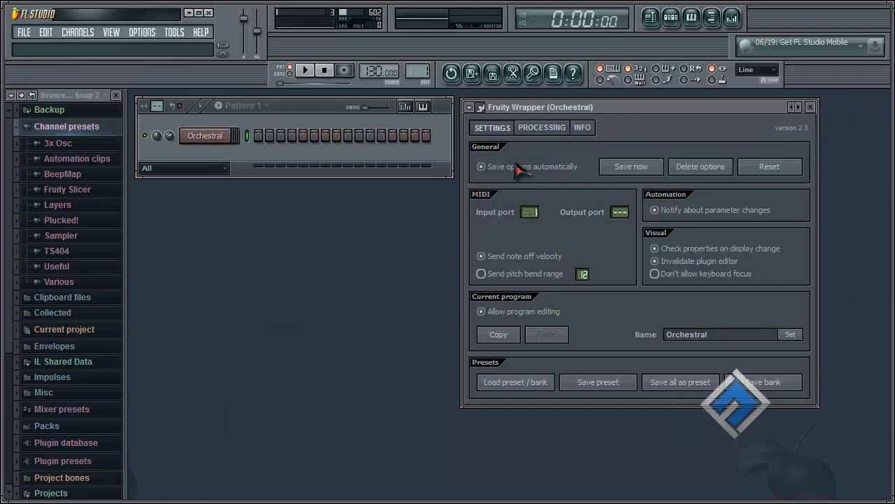
click(481, 108)
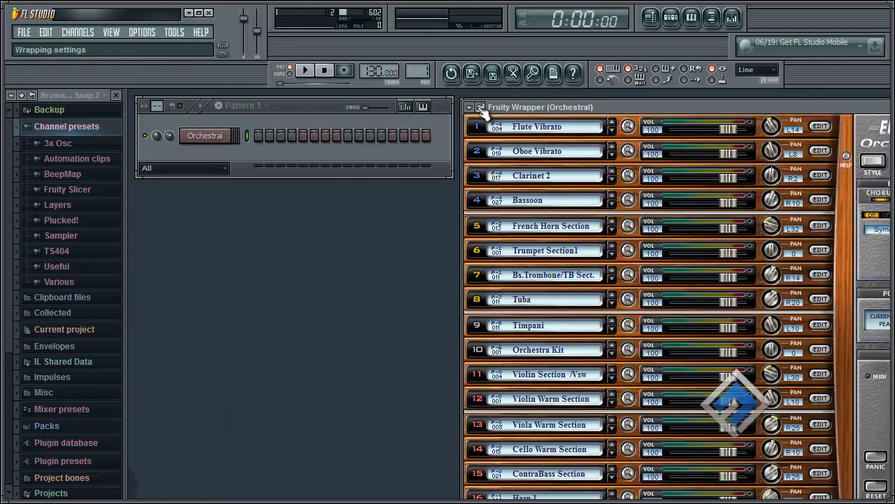
Step: Add two MIDI Out channels to the pattern and close the channel settings
click(79, 35)
mouse_move(84, 47)
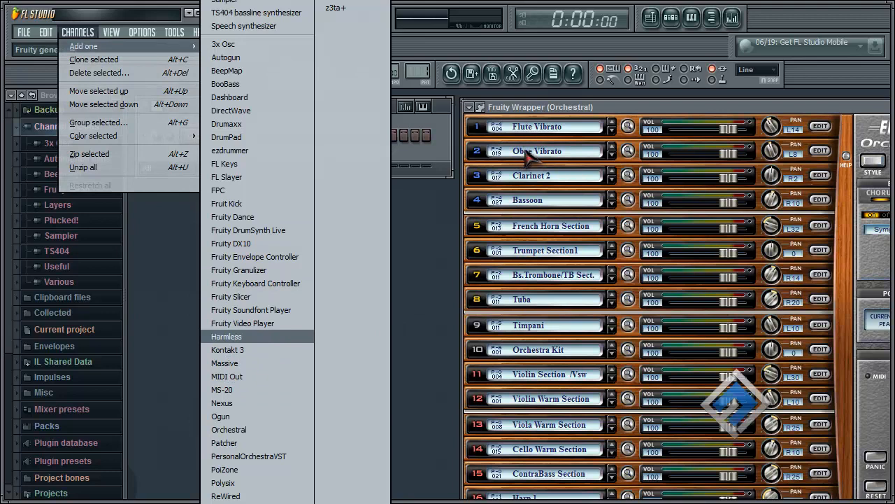
click(248, 378)
click(77, 33)
mouse_move(104, 47)
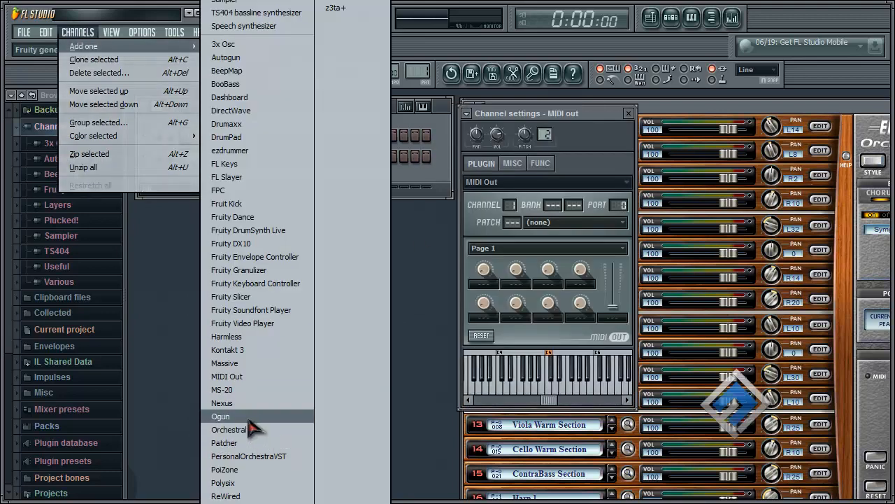
click(245, 377)
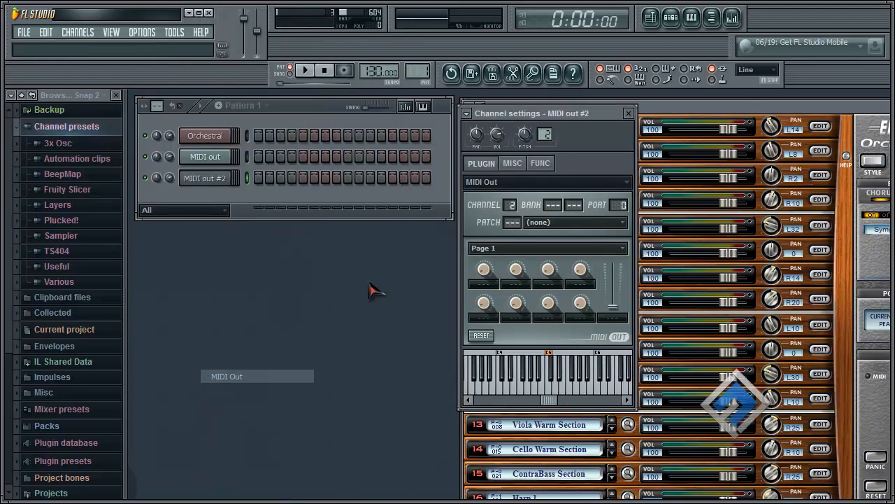
click(629, 115)
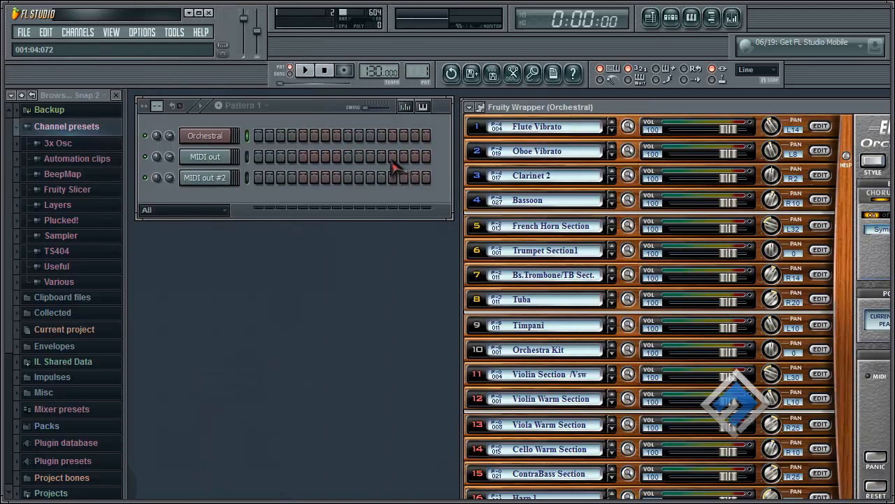
Step: Set the output port of the first MIDI out channel to 1
click(203, 157)
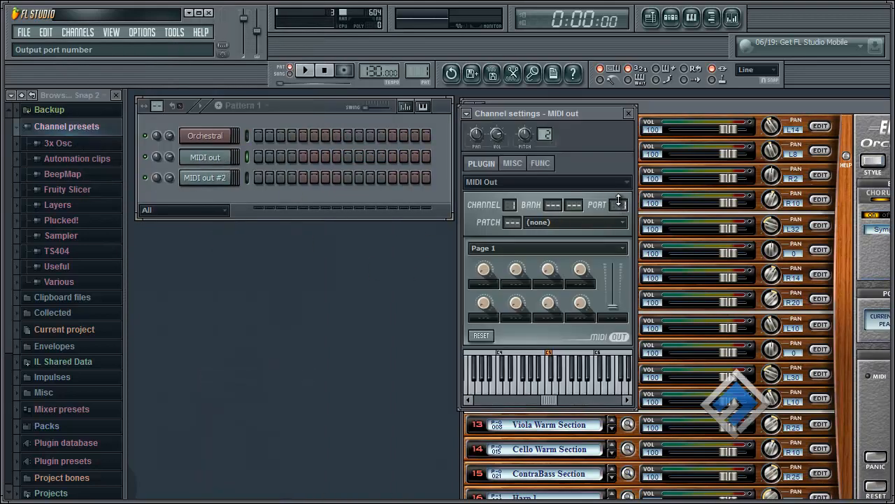
drag(619, 201, 615, 202)
click(661, 125)
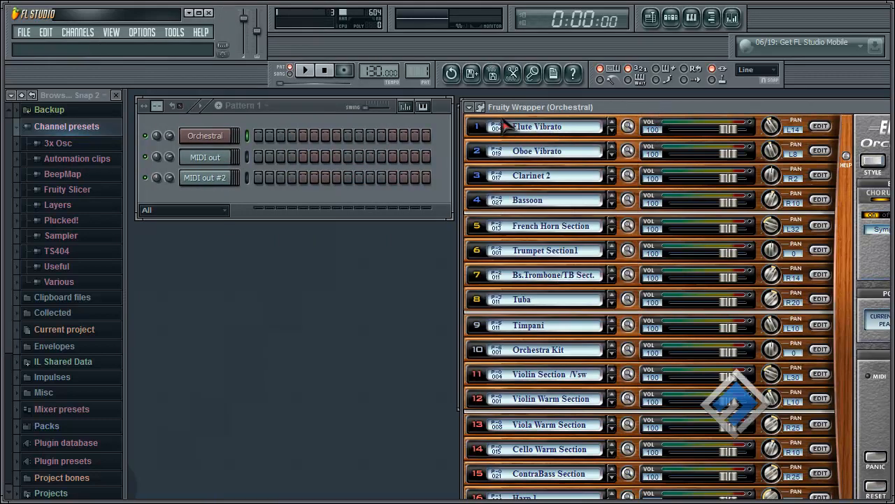
Step: Compare the Orchestral wrapper's MIDI input port with the port of the first MIDI out channel
click(505, 128)
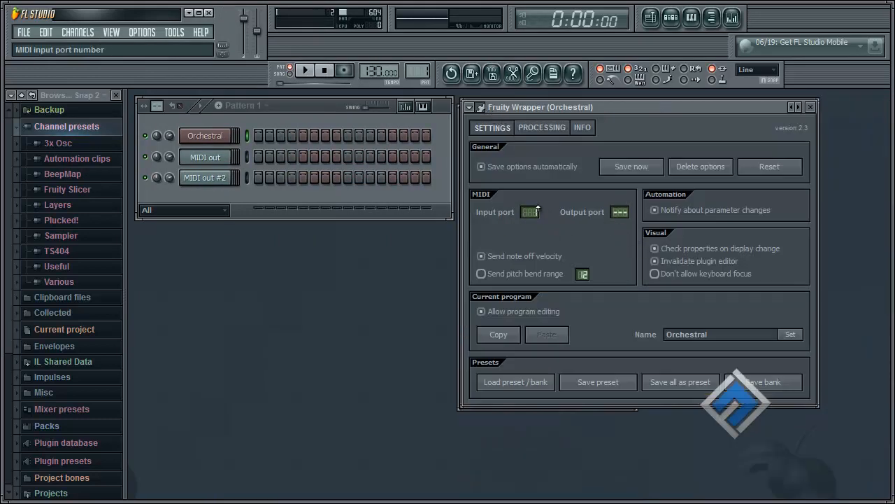
click(481, 107)
click(208, 158)
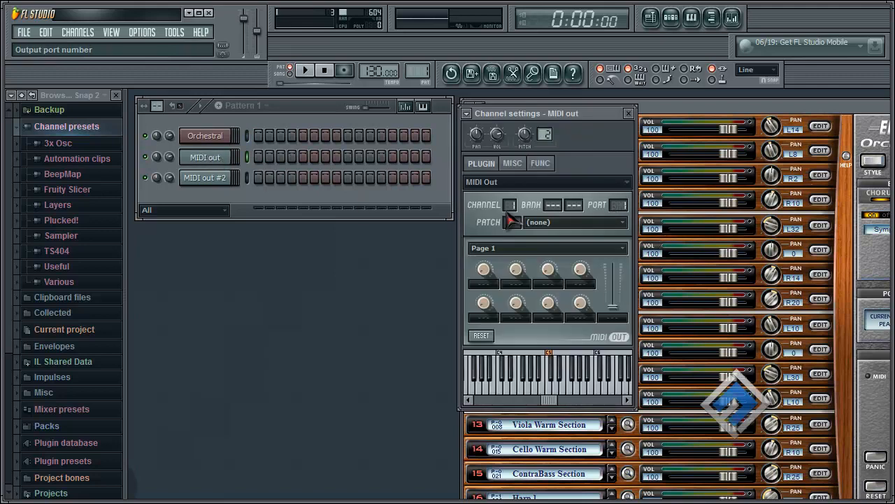
Step: Set the port of MIDI out #2 to 1 and move the channel settings window off the Orchestral plugin
click(208, 178)
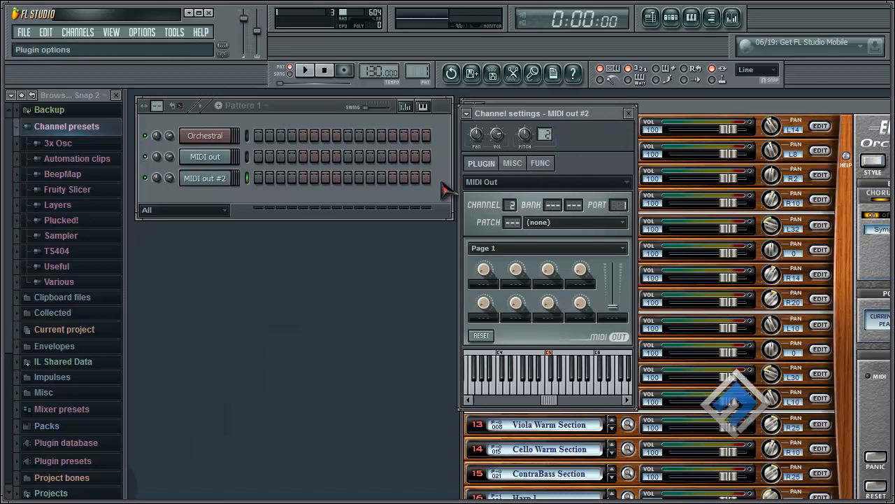
click(207, 157)
drag(585, 140, 367, 193)
click(220, 179)
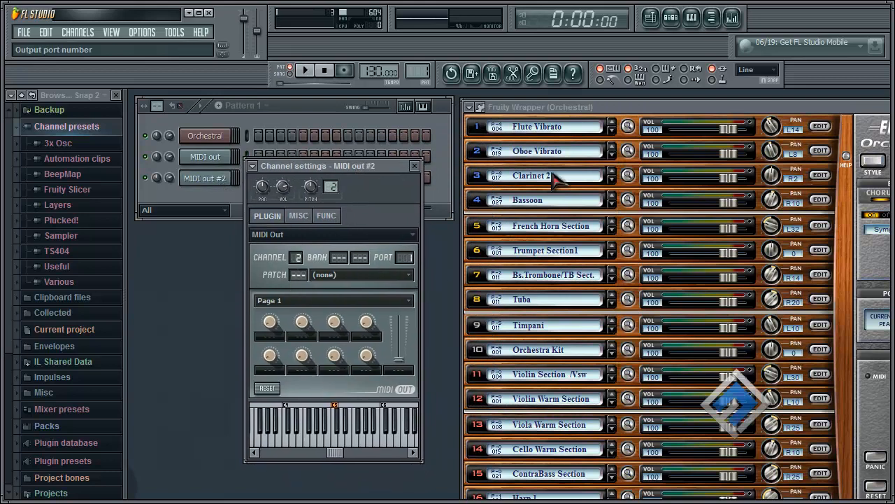
Step: Assign the Violin Section /Vsw tone from the string sections to Orchestral part 1
click(518, 150)
key(Escape)
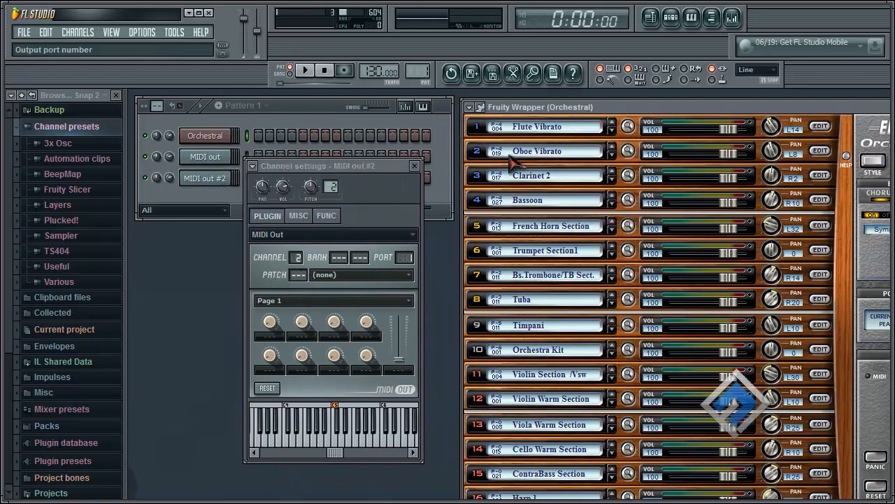
click(611, 128)
click(529, 203)
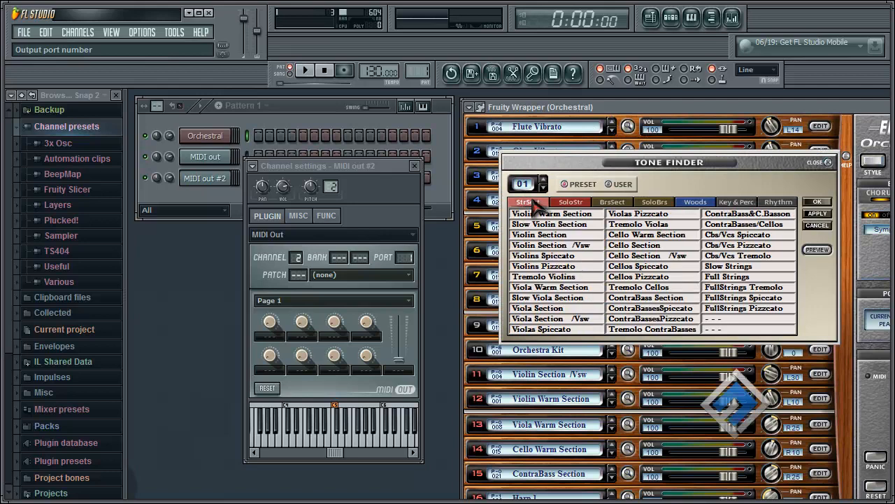
click(559, 245)
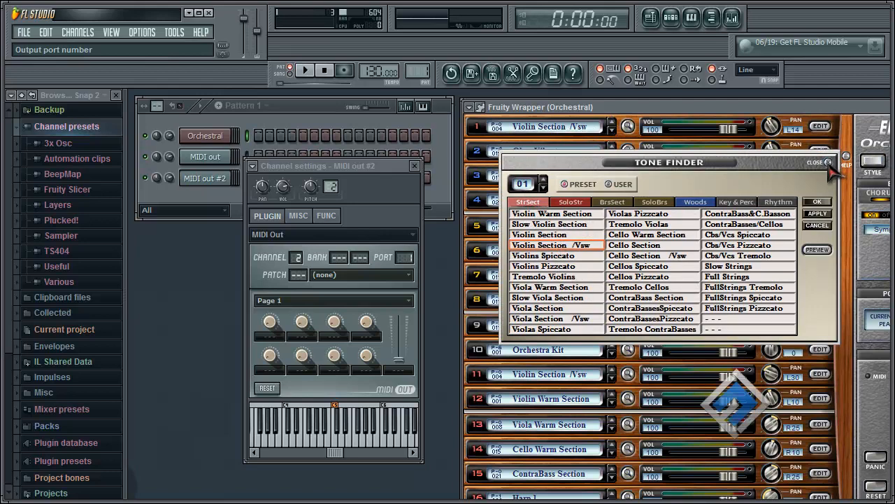
Step: Assign the ContraBass&C.Basson tone from the string sections to Orchestral part 2
click(621, 150)
click(631, 149)
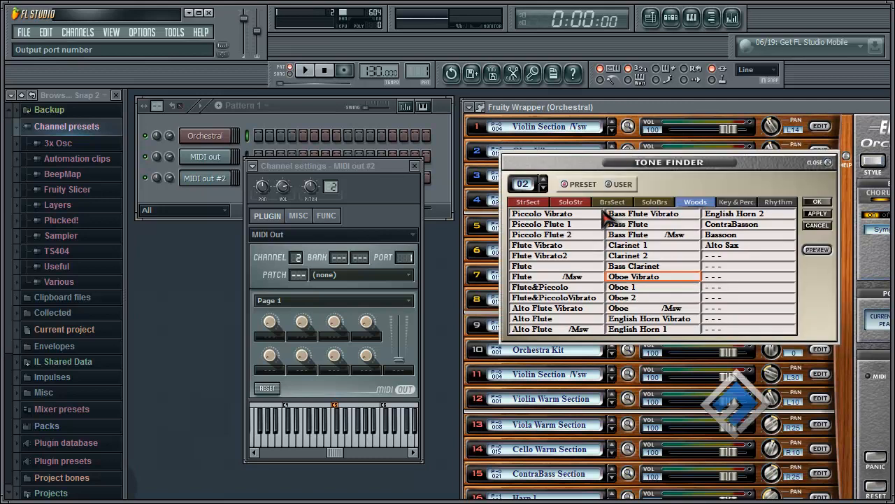
click(528, 202)
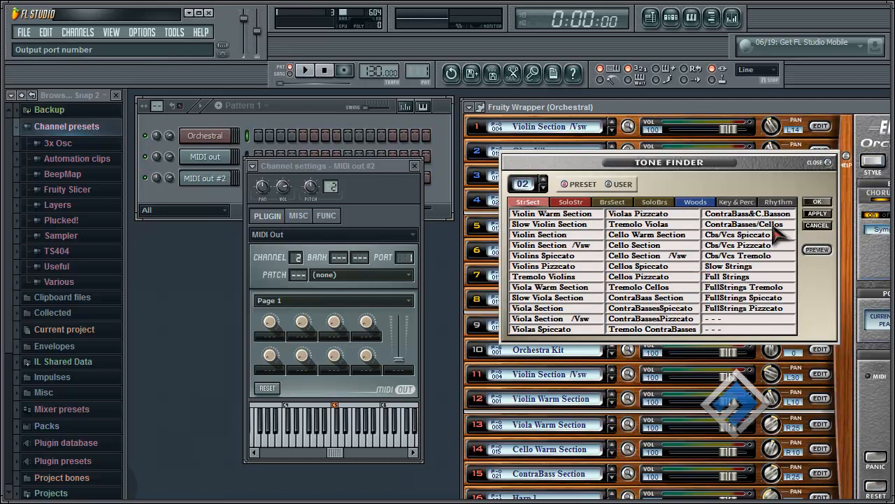
double_click(735, 215)
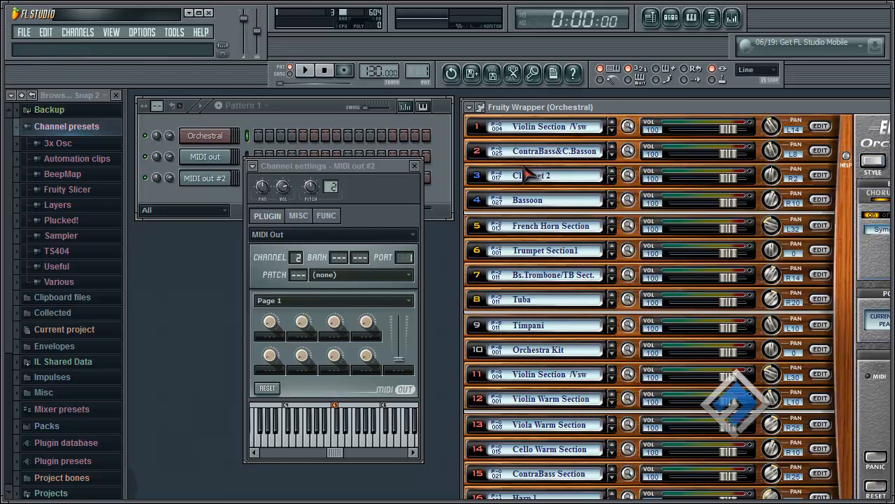
Step: Close the MIDI out #2 settings and place a half-beat F6 note at the start of MIDI out's piano roll
click(415, 168)
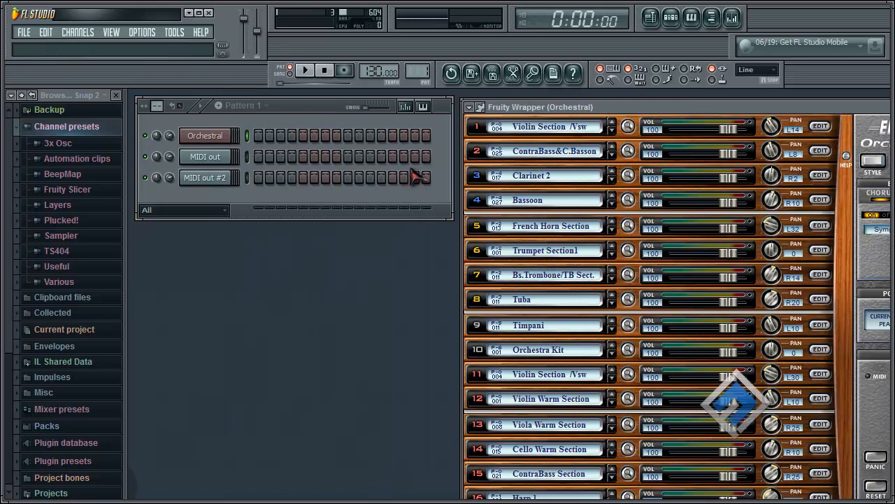
right_click(210, 159)
click(256, 157)
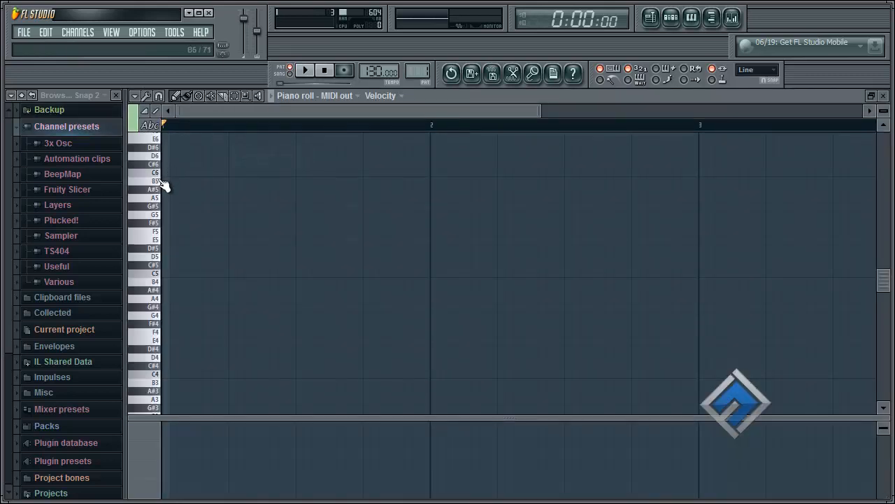
scroll(155, 238, up, 4)
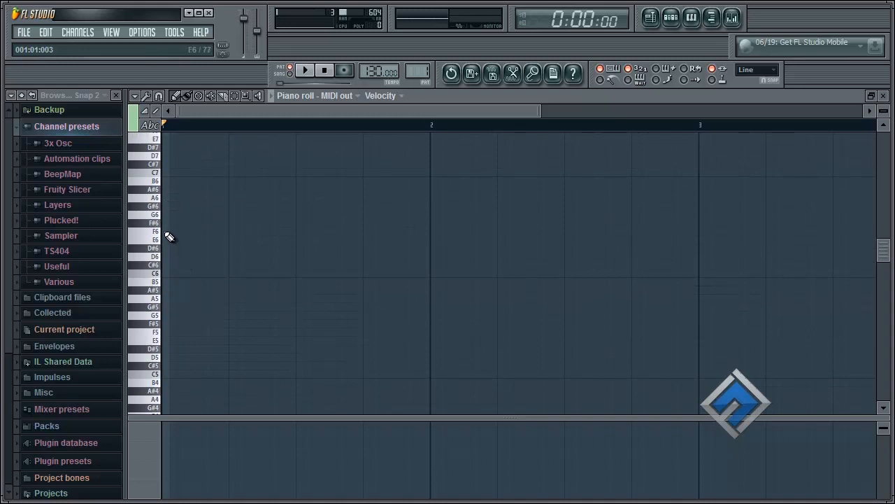
click(168, 233)
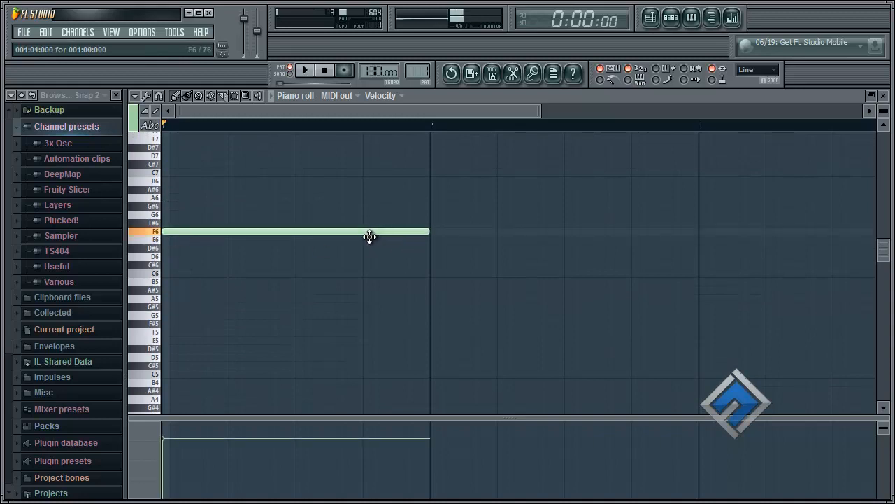
drag(369, 237, 312, 231)
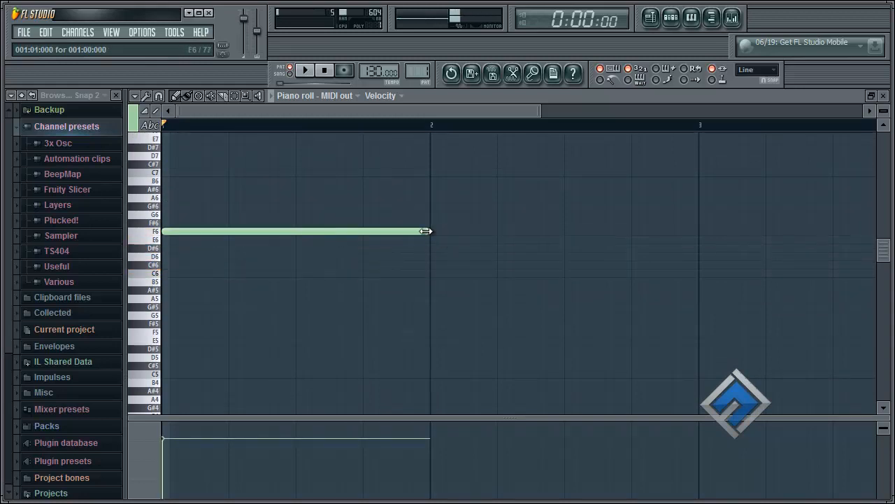
drag(426, 231, 193, 254)
Step: Fill the rest of bar 1 with half-beat notes C6, F6, C6, F#6, C6, G6 and C6
click(198, 272)
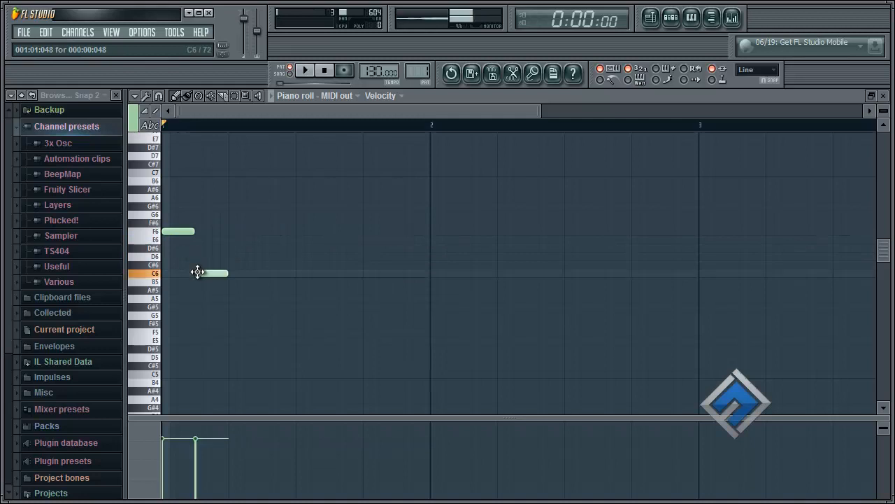
click(234, 232)
click(267, 273)
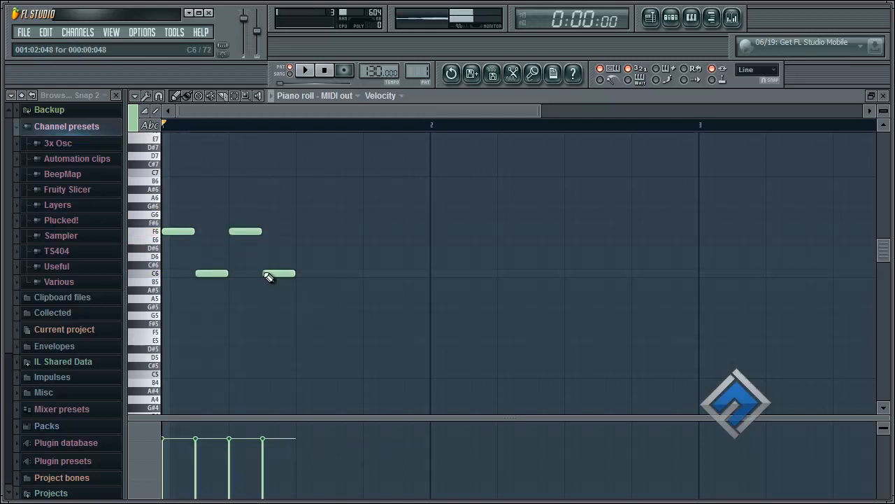
click(303, 222)
click(332, 273)
click(364, 214)
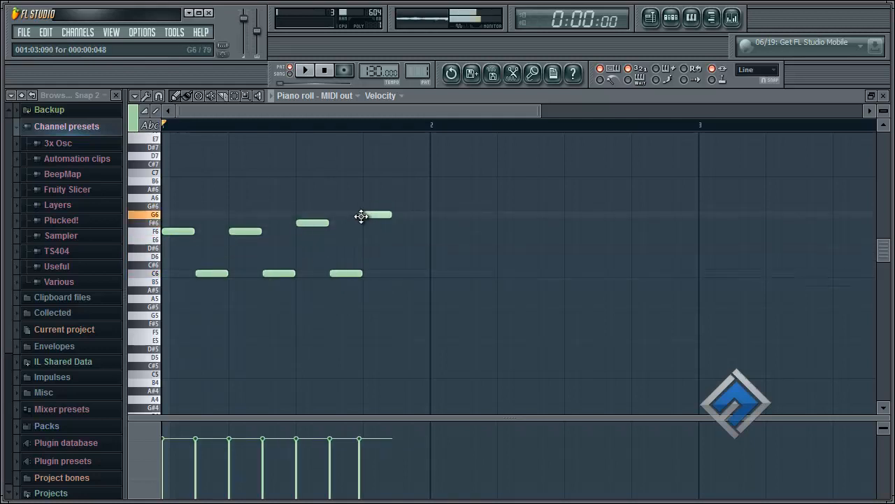
click(398, 273)
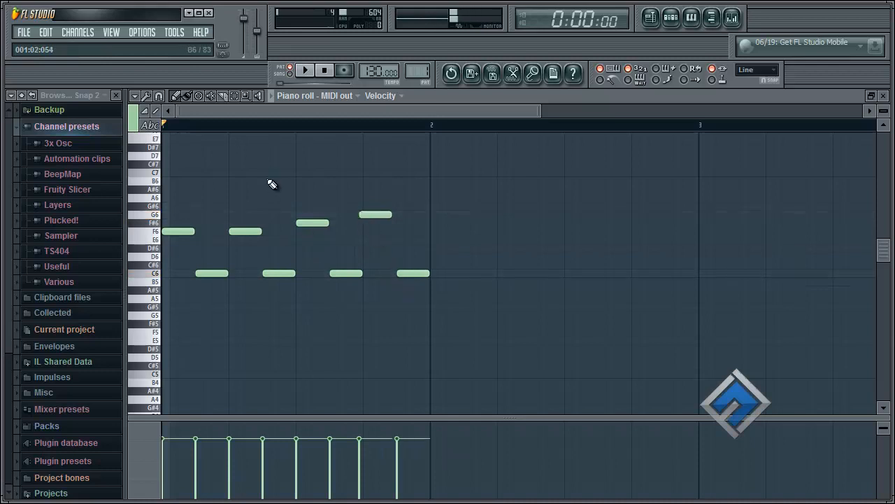
Step: Lower the two F6 notes to E6 and the F#6 note to F6, and close the piano roll
drag(191, 233, 238, 240)
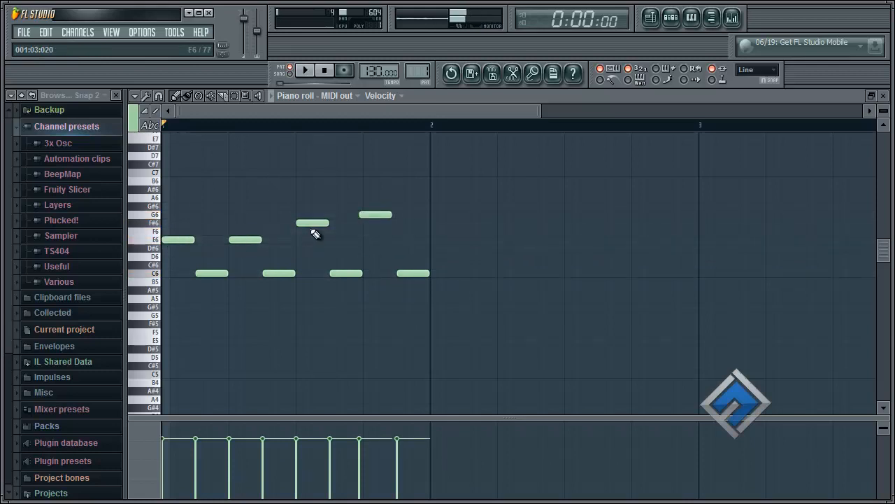
drag(308, 224, 309, 233)
click(883, 95)
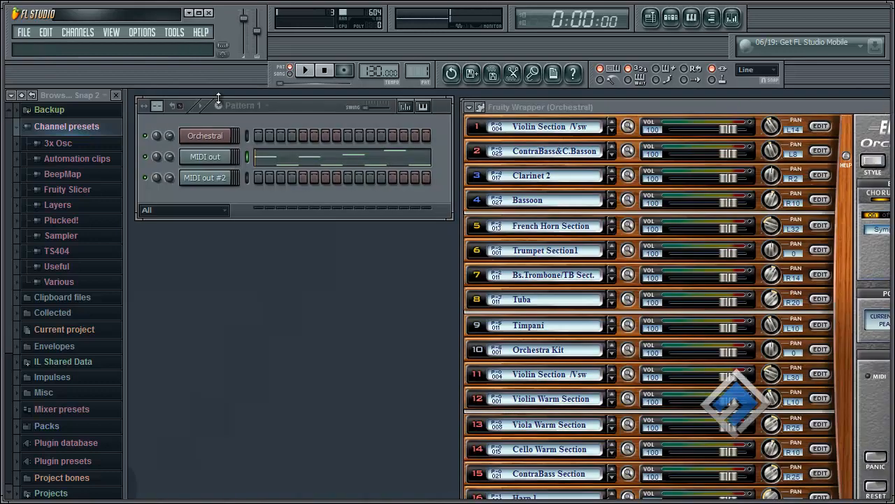
Step: Draw an A3 note about one bar long in MIDI out #2's piano roll and play the pattern back briefly
right_click(237, 184)
click(256, 124)
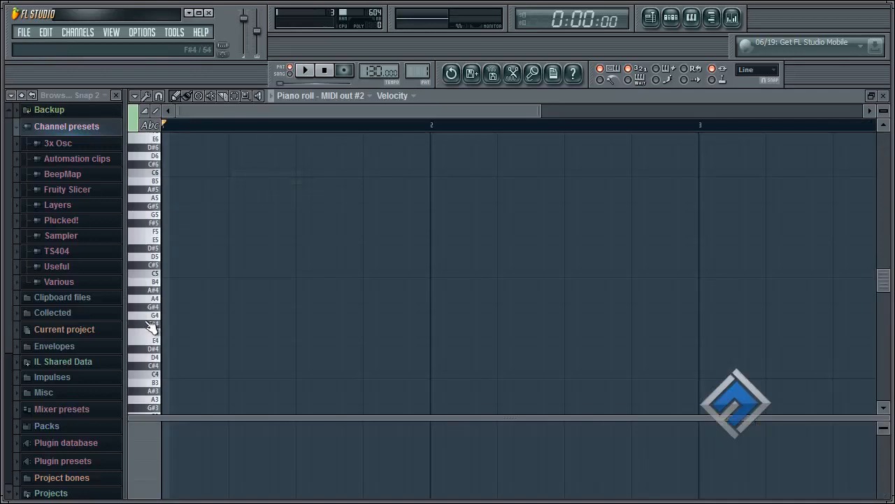
scroll(156, 301, down, 1)
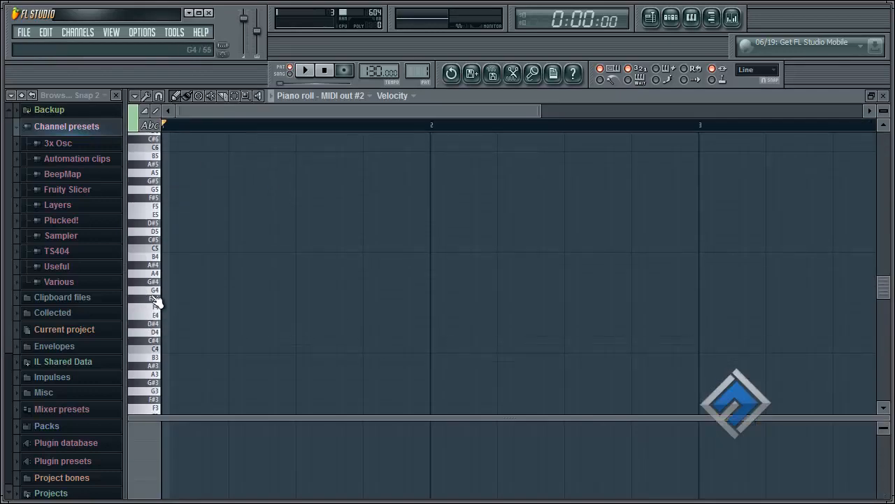
click(172, 376)
drag(195, 375, 427, 376)
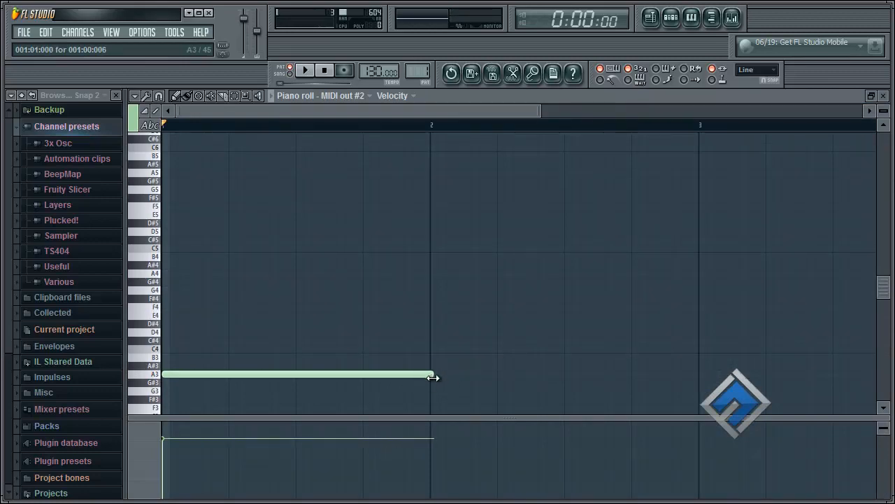
click(884, 96)
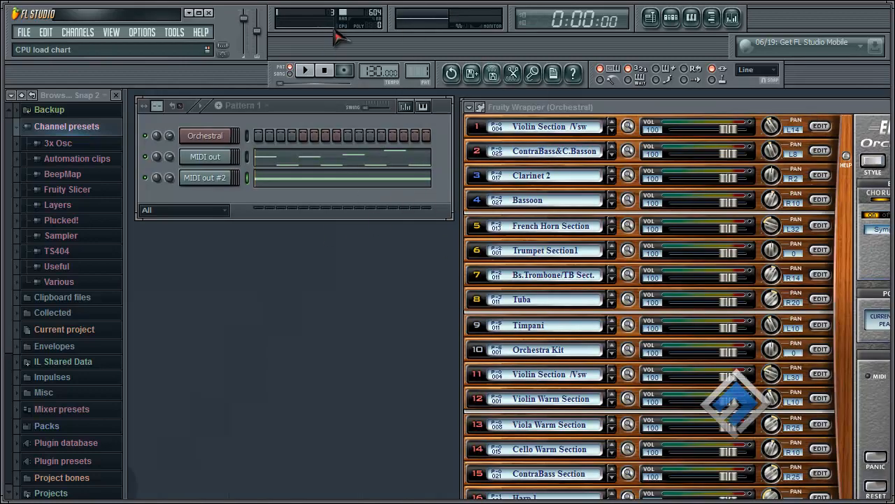
click(306, 73)
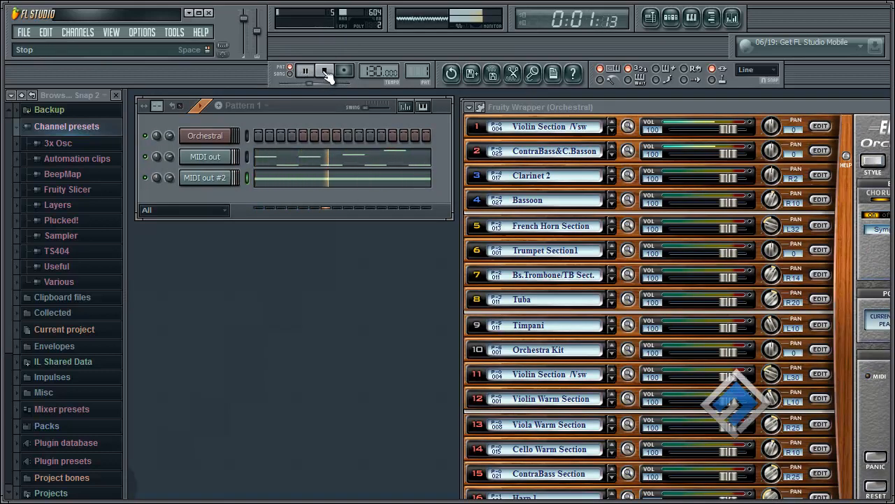
click(325, 73)
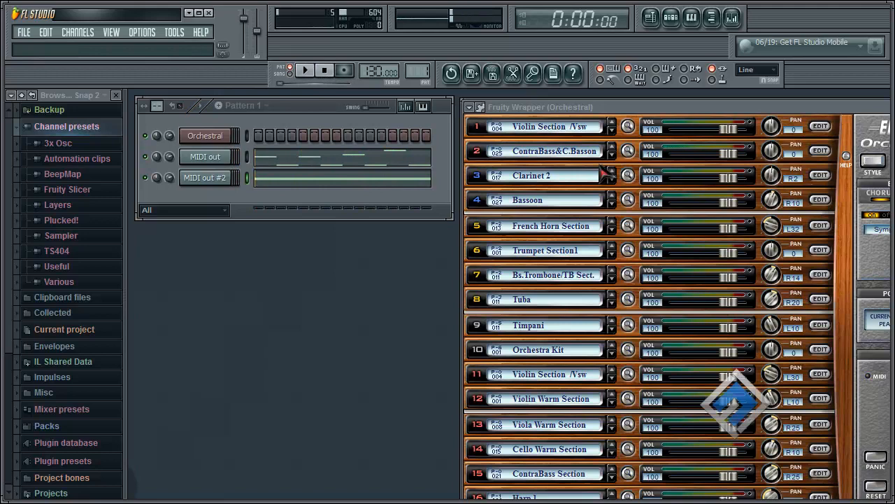
Step: Assign the Oboe 1 woodwind tone to Orchestral part 3 and add a third MIDI Out channel on channel 3, port 1
click(627, 176)
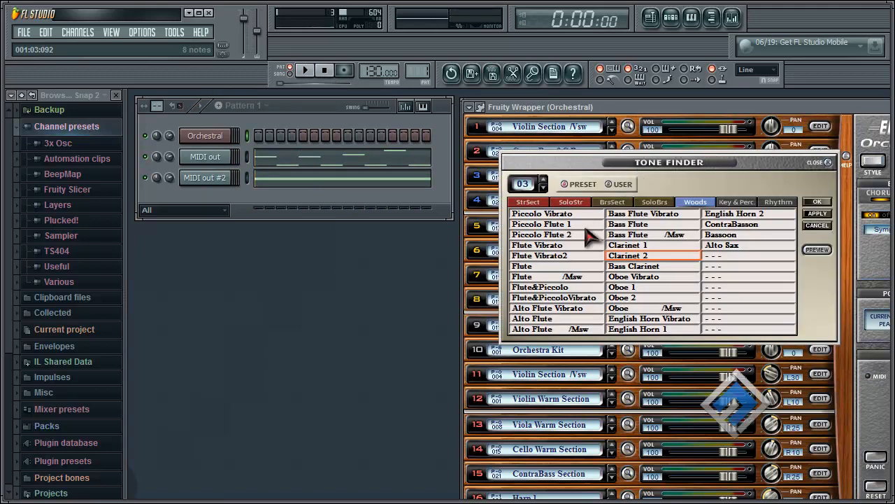
double_click(645, 288)
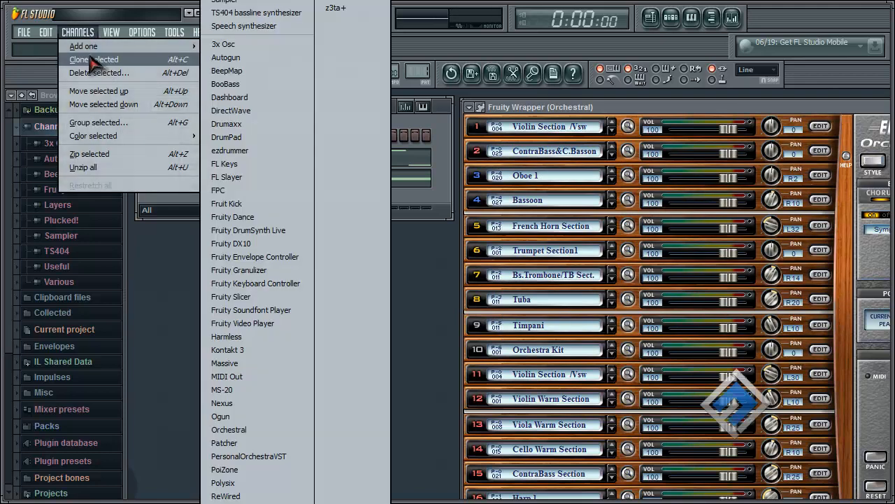
click(241, 377)
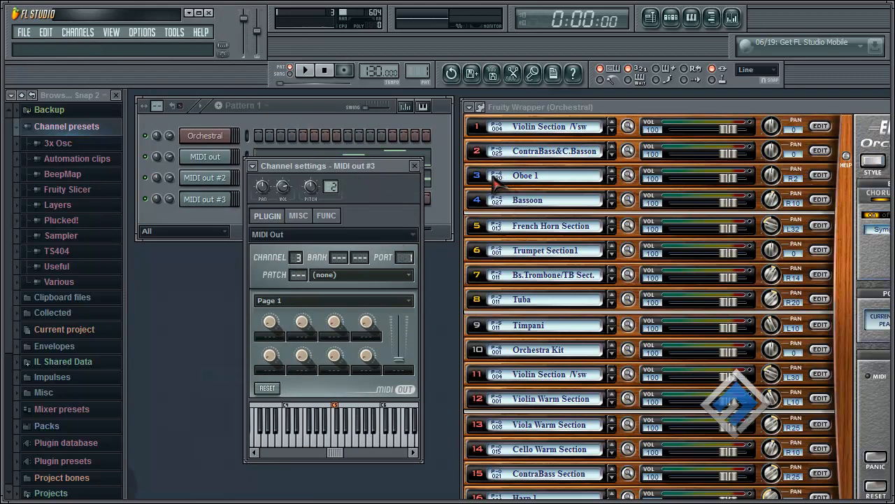
click(416, 168)
Step: Draw four half-beat A5 notes, one on each beat of bar 1, in MIDI out #3's piano roll
right_click(229, 199)
click(262, 196)
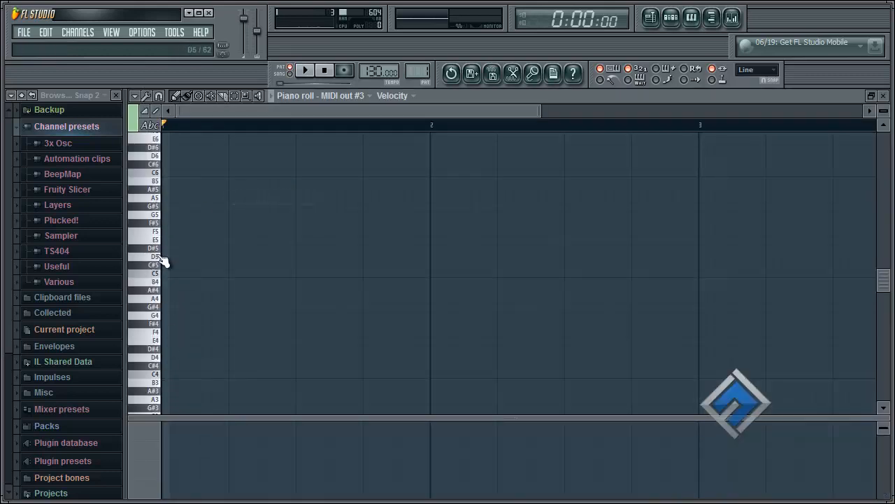
click(155, 242)
click(167, 204)
drag(430, 198, 191, 221)
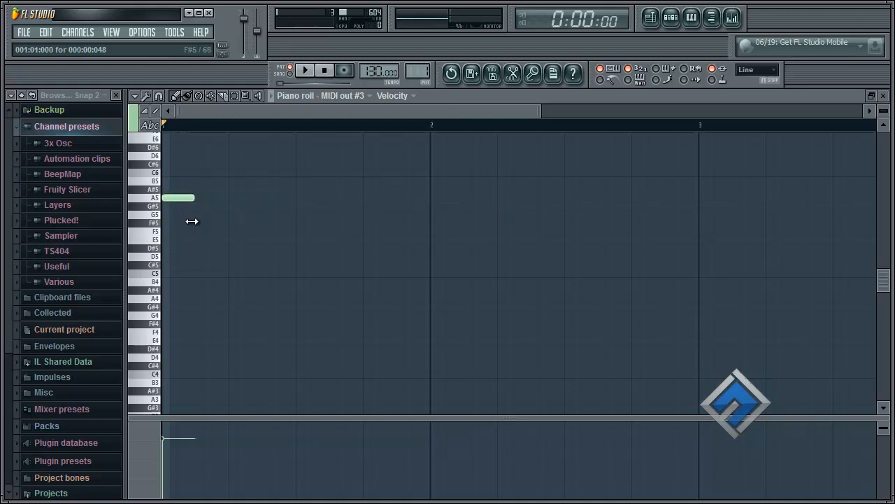
click(231, 202)
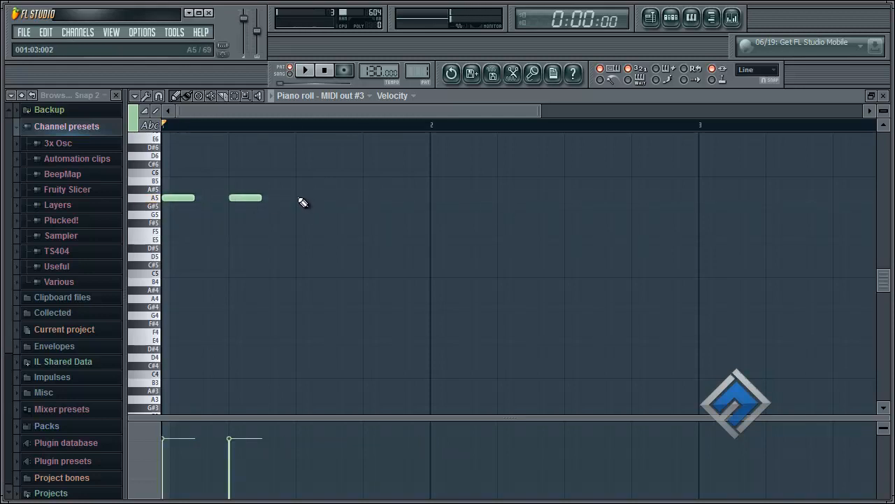
click(301, 201)
click(372, 202)
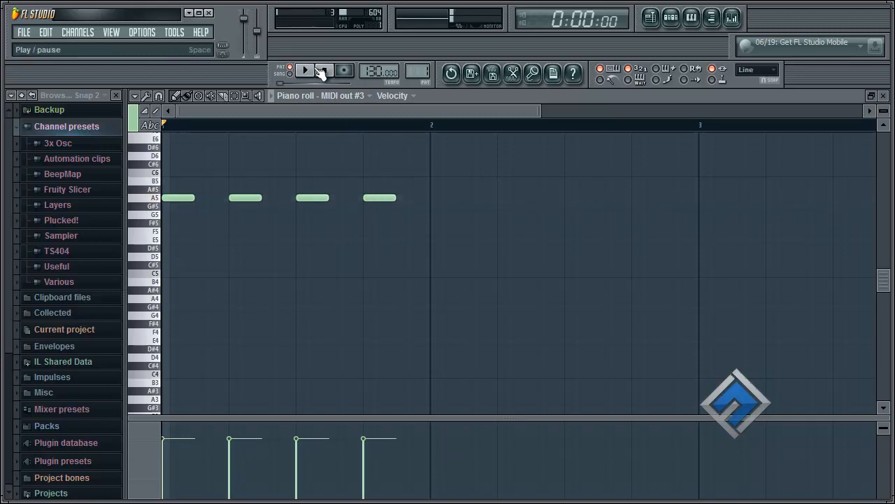
Step: Play the pattern with all three MIDI Out channels, close the piano roll and stop playback
click(305, 70)
click(884, 100)
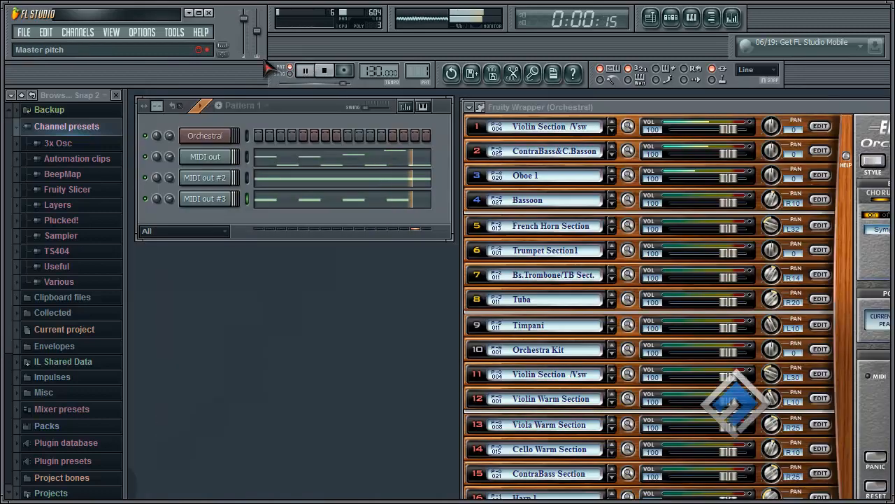
click(324, 73)
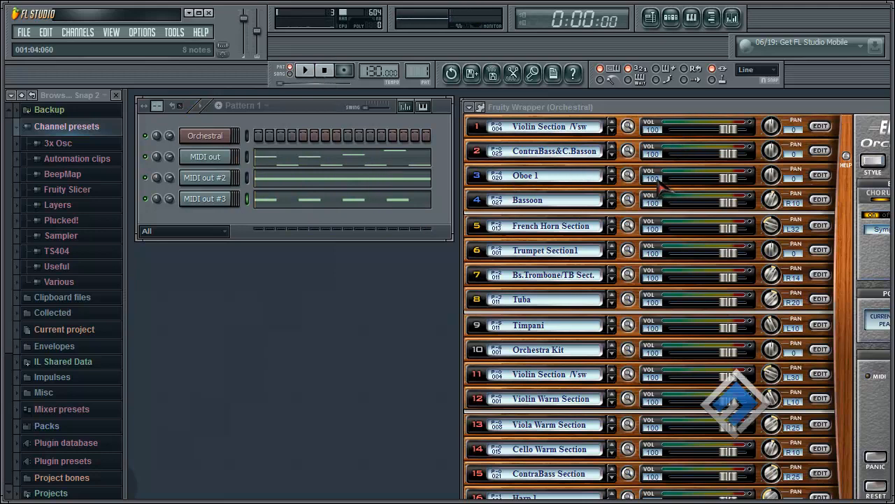
Step: Move the Orchestral plugin window so its effect, polyphony and master sections are in view, and bring it to the front
drag(663, 109, 554, 116)
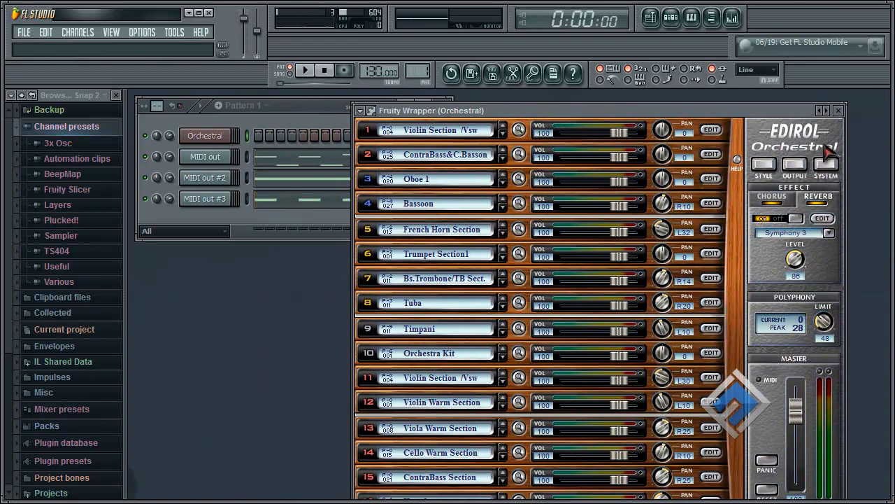
click(24, 32)
click(280, 119)
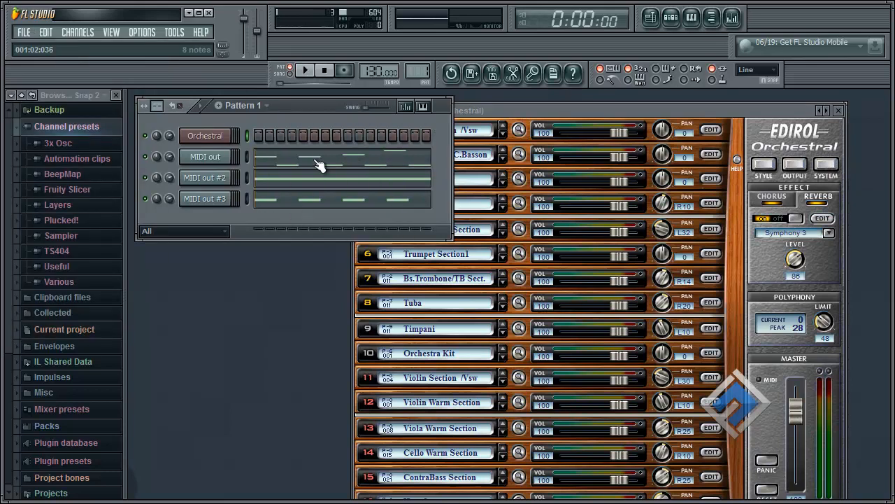
click(580, 114)
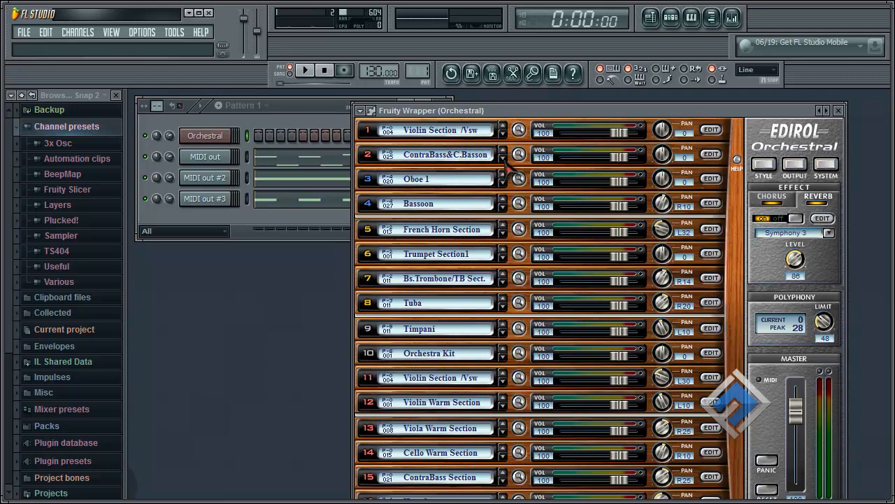
Step: View the save dialog for a performance file in Orchestral's system settings, and close both without saving
click(826, 167)
click(570, 254)
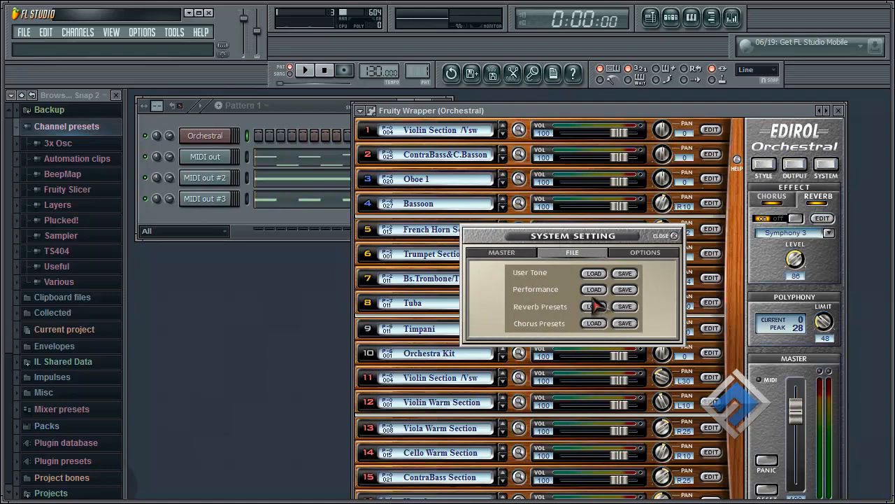
click(625, 291)
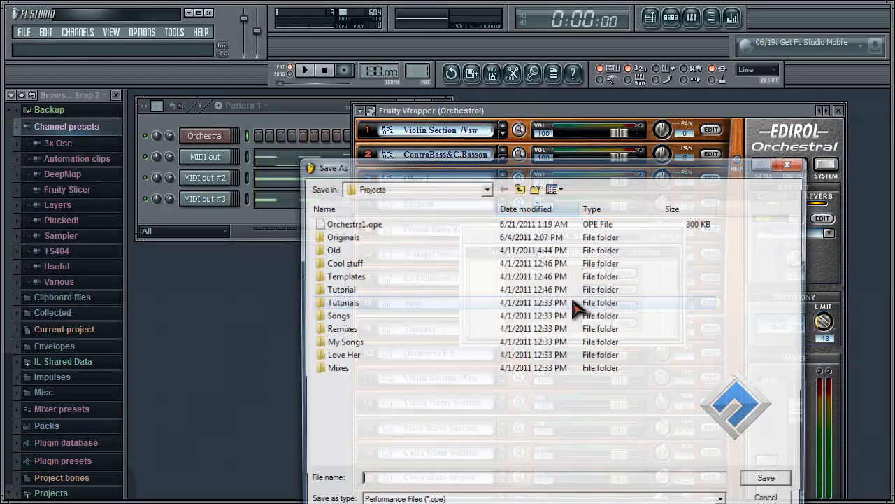
click(791, 163)
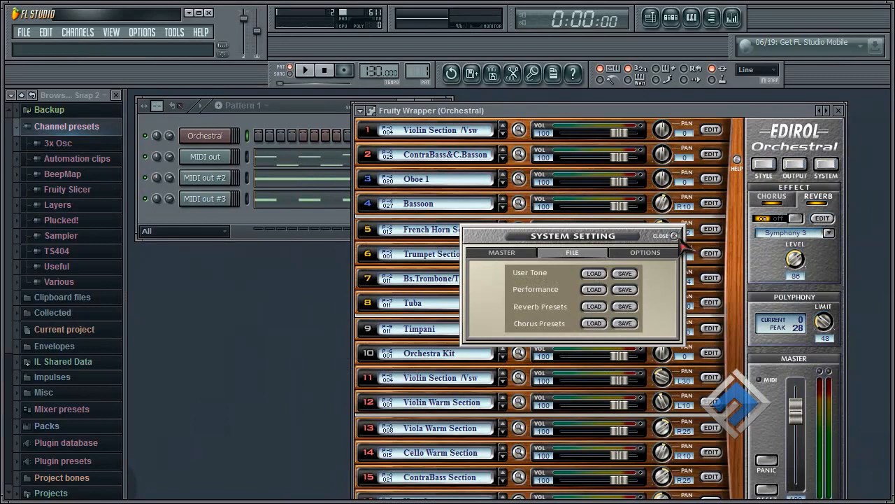
click(674, 236)
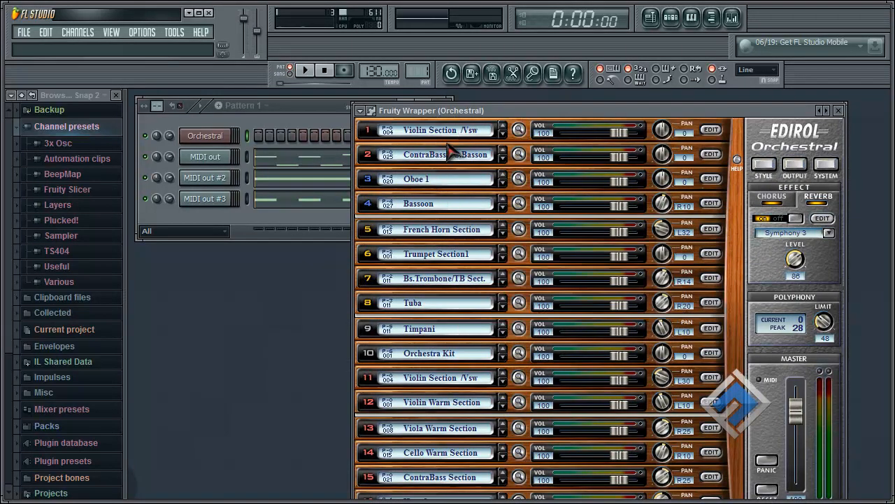
Step: Reopen Orchestral's system settings to examine the load and save options for performance files
click(827, 167)
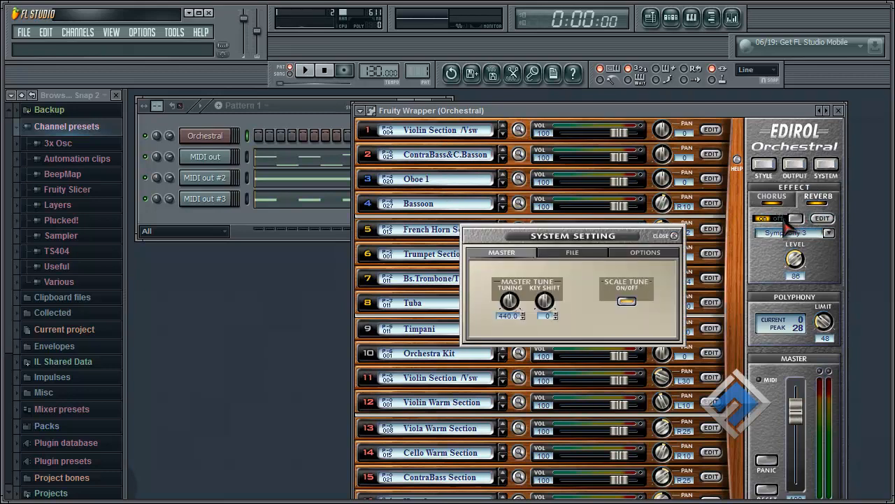
click(592, 254)
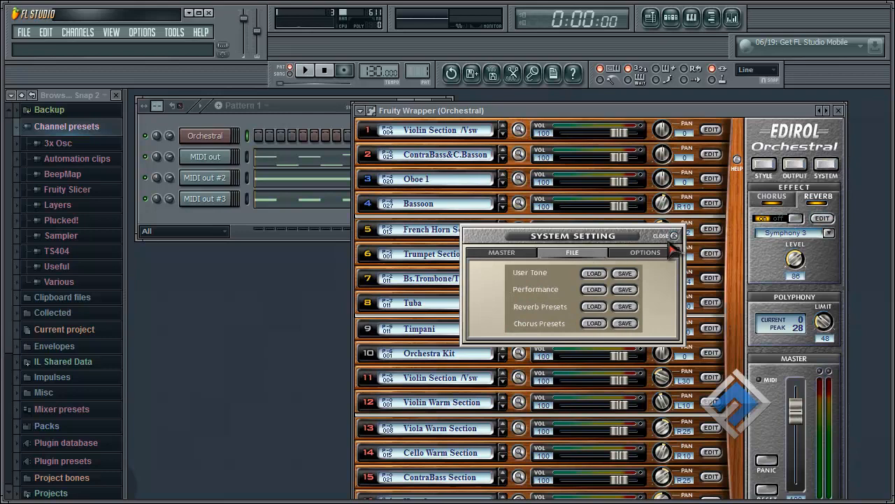
Step: Close Orchestral's system settings and plugin window, and open the Orchestra.flp project
click(674, 236)
click(839, 110)
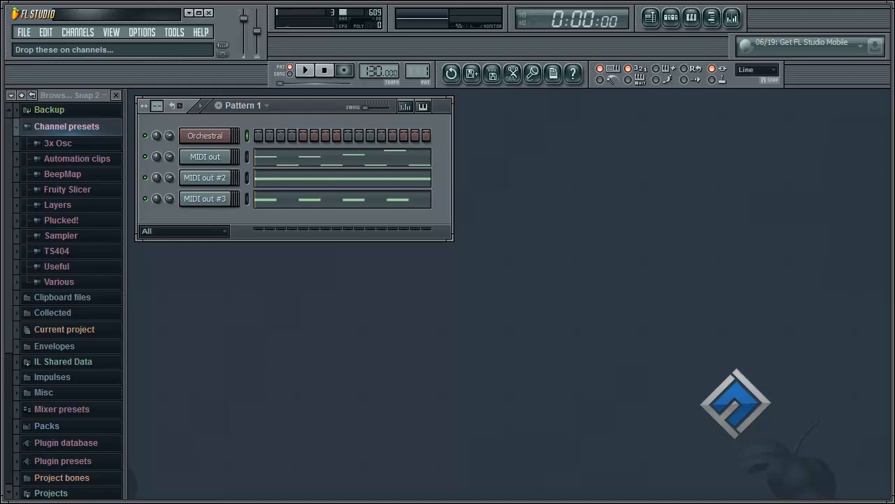
click(22, 32)
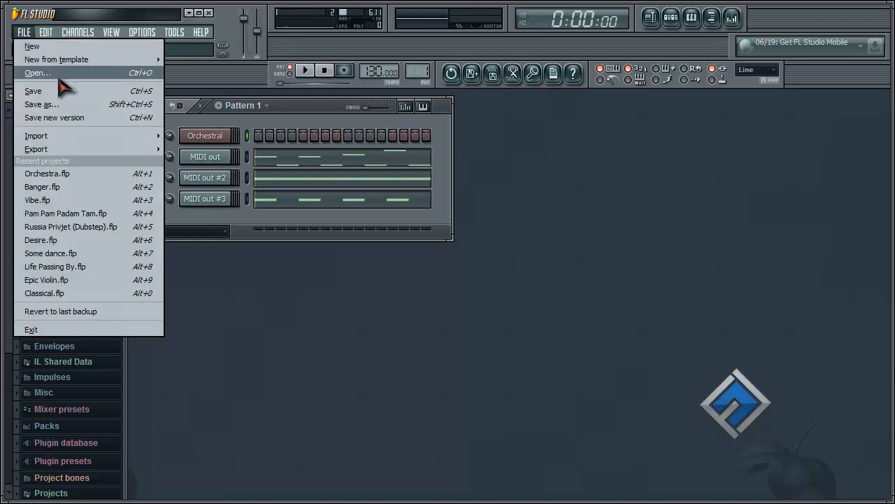
click(58, 76)
click(430, 281)
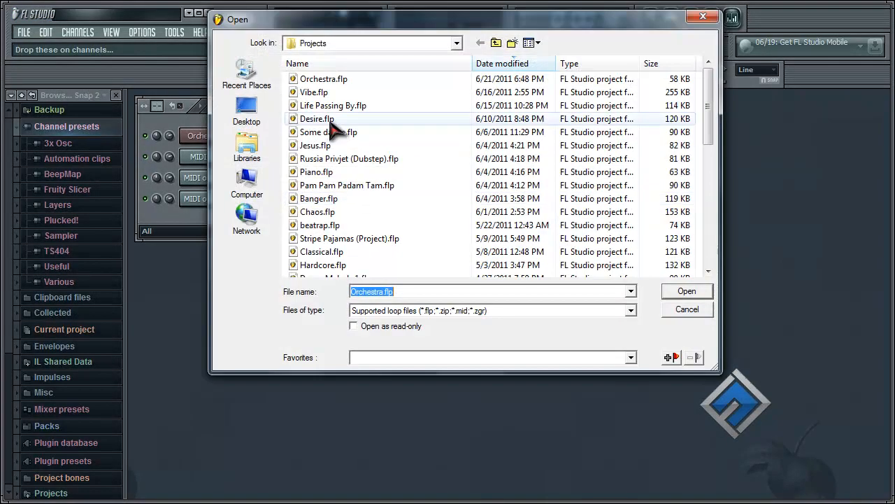
click(323, 79)
click(687, 291)
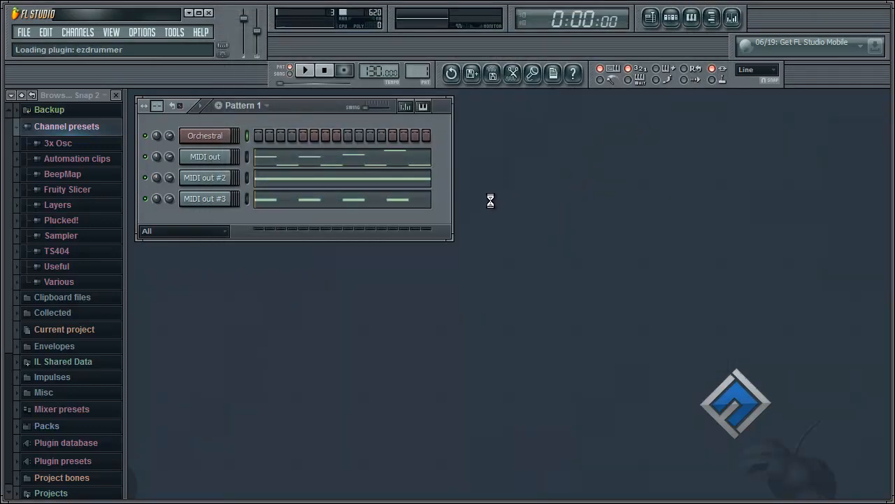
click(89, 35)
mouse_move(94, 44)
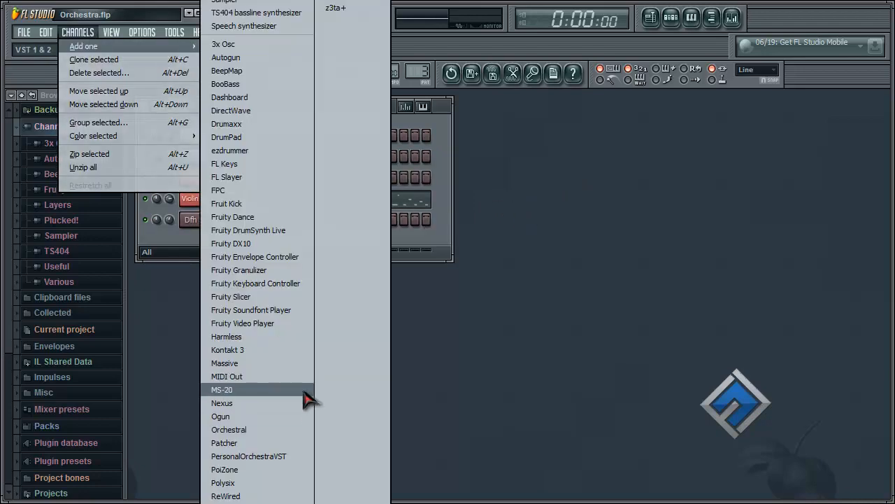
click(597, 160)
Step: Load the performance file Orchestra1.ope into the Orchestral 1 channel's plugin and close its system settings
click(224, 135)
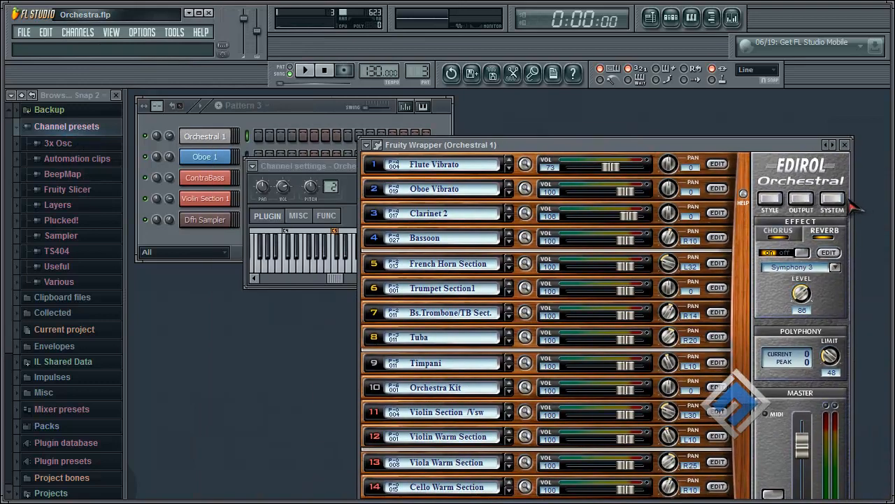
click(831, 200)
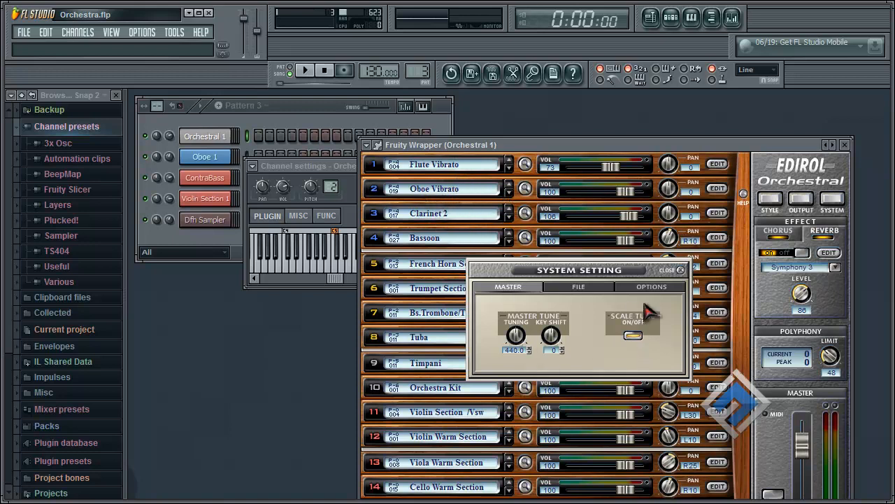
click(595, 287)
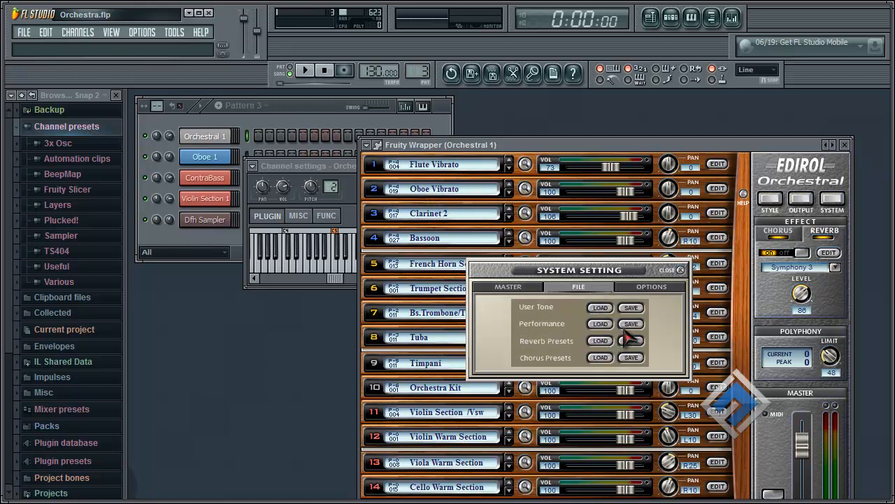
click(601, 324)
click(352, 222)
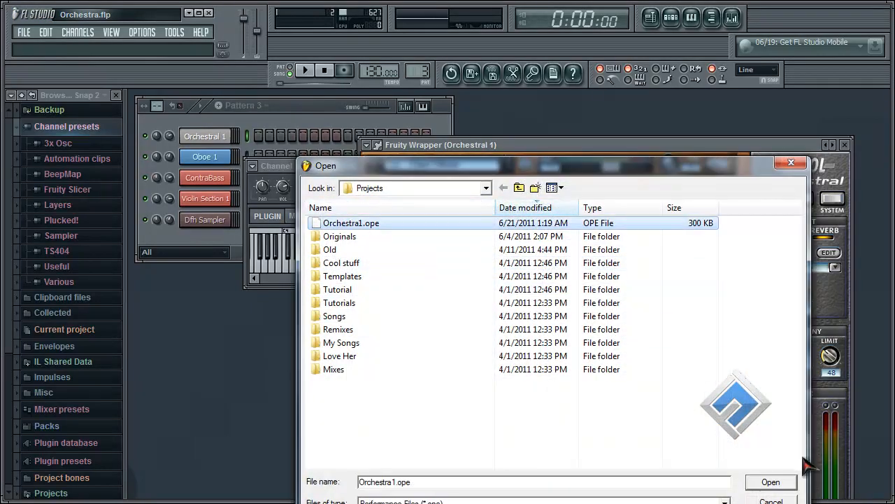
click(777, 482)
click(408, 279)
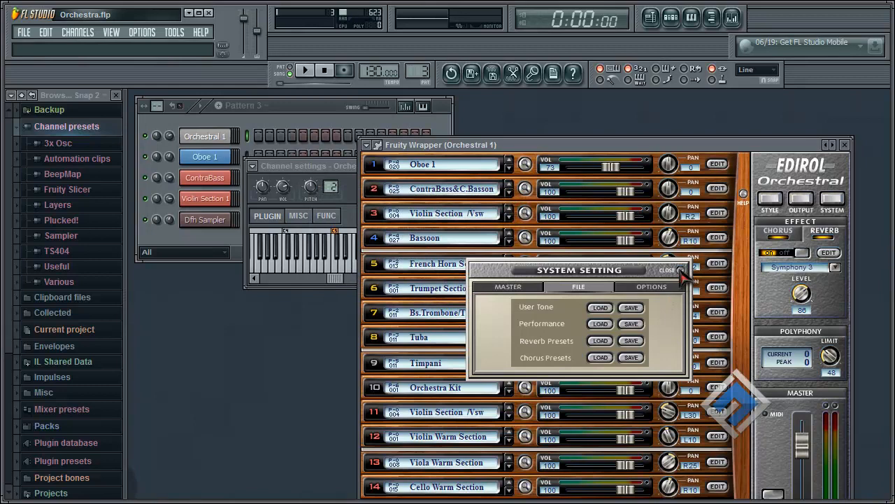
click(680, 269)
Step: View the output selector of the Orchestral 1 plugin, and close the plugin and channel settings windows
drag(520, 147, 499, 122)
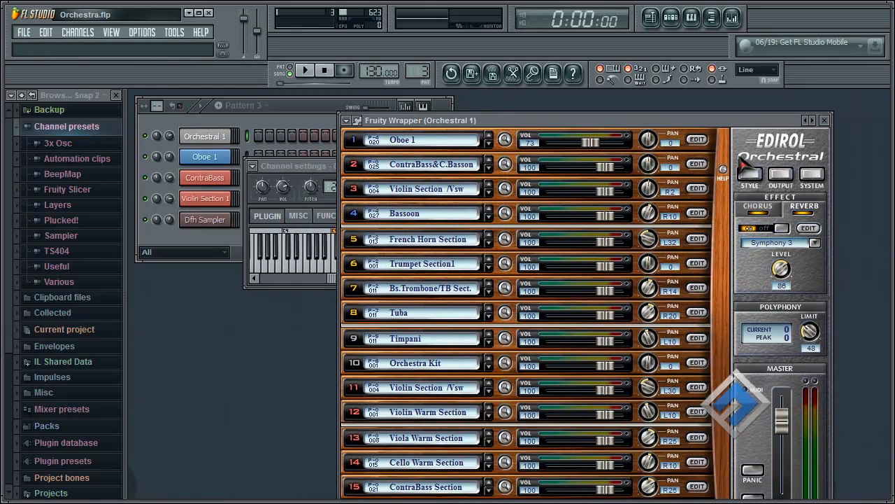
click(781, 176)
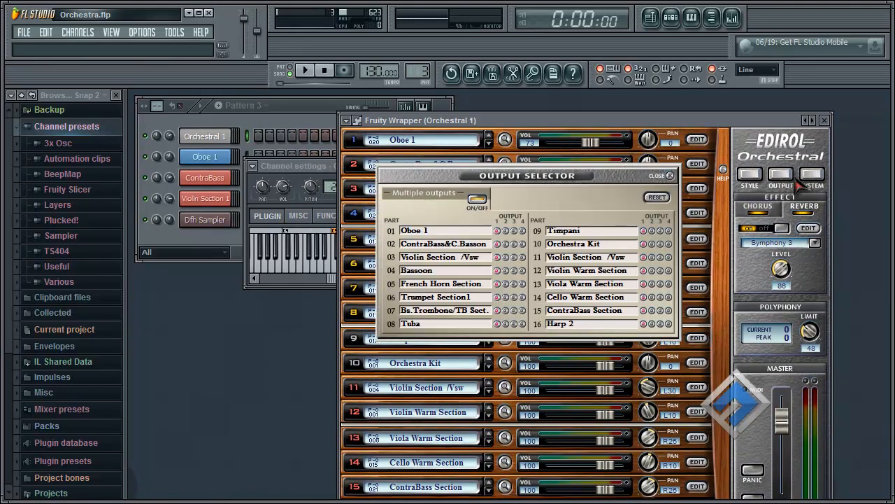
click(671, 176)
click(825, 120)
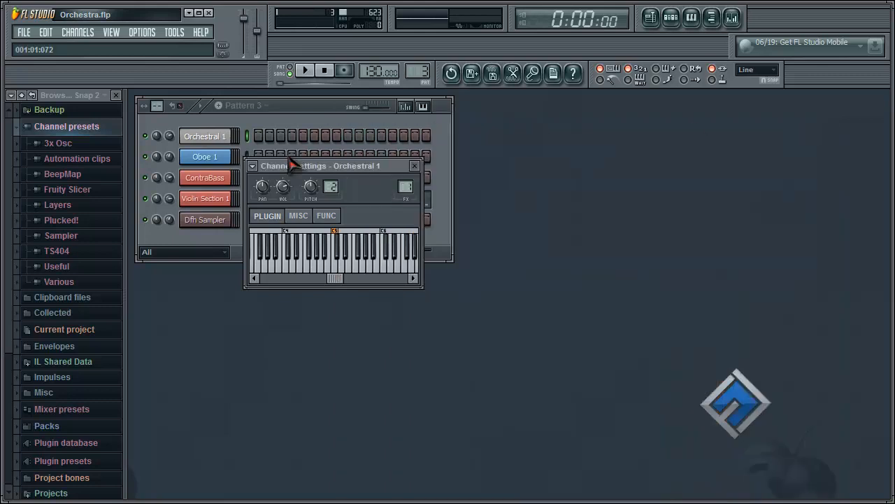
drag(292, 163, 514, 109)
click(636, 116)
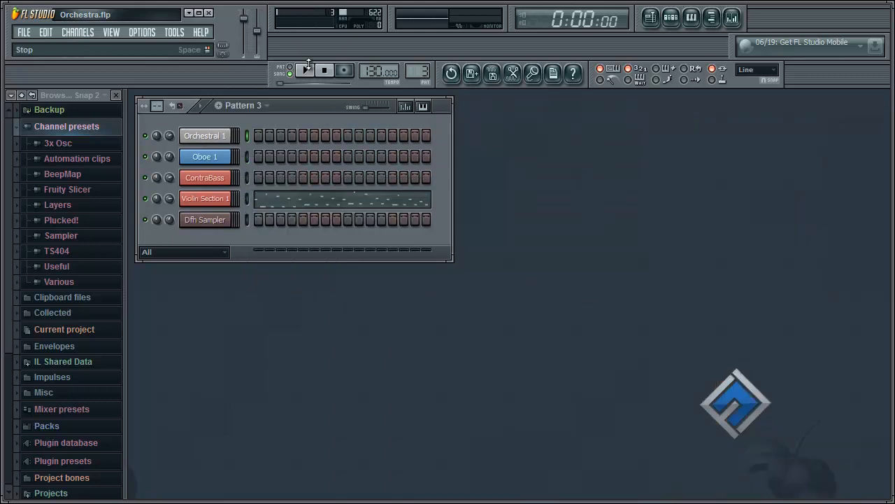
Step: Play the song arrangement in the playlist, stop playback and close the playlist
key(F5)
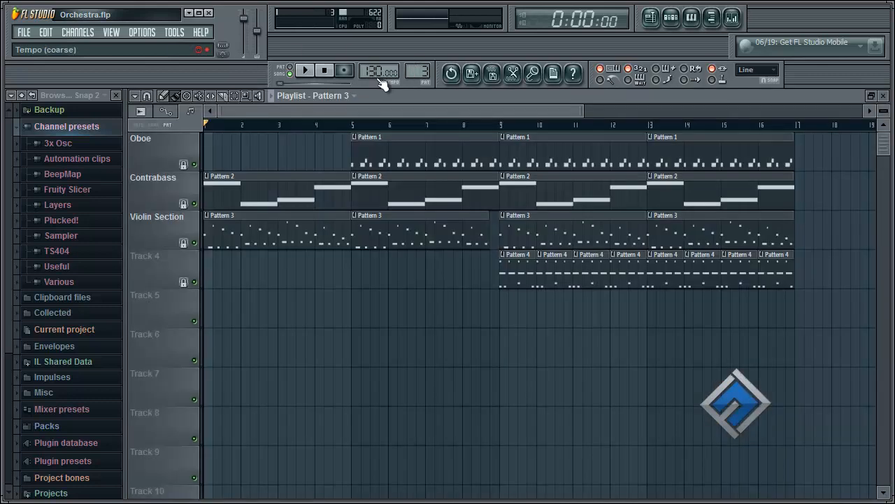
click(308, 72)
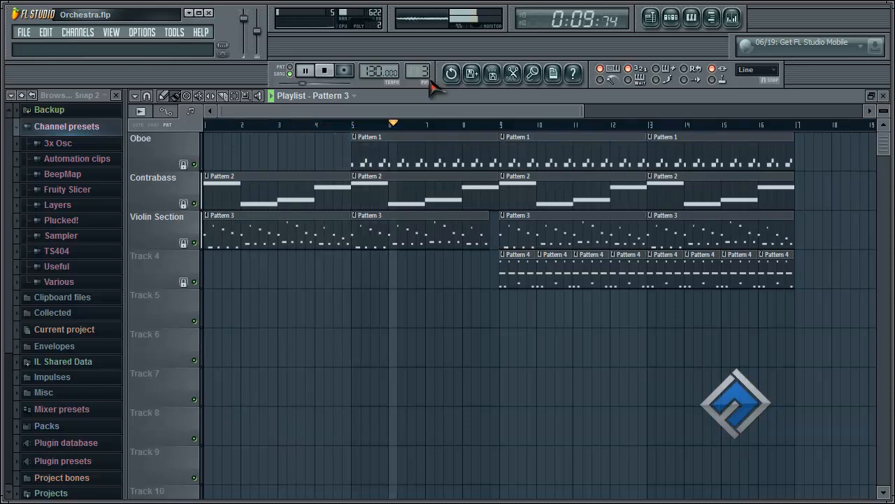
scroll(350, 116, right, 1)
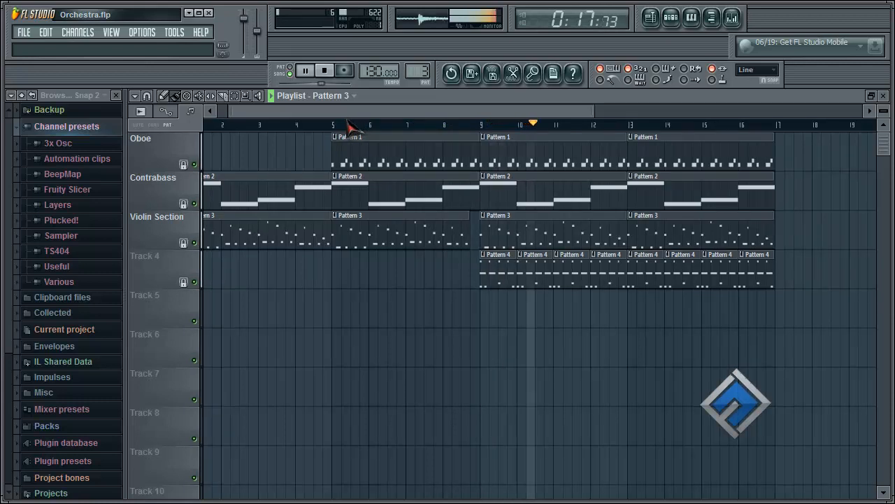
mouse_move(350, 128)
mouse_down()
mouse_move(510, 120)
mouse_move(338, 121)
mouse_up()
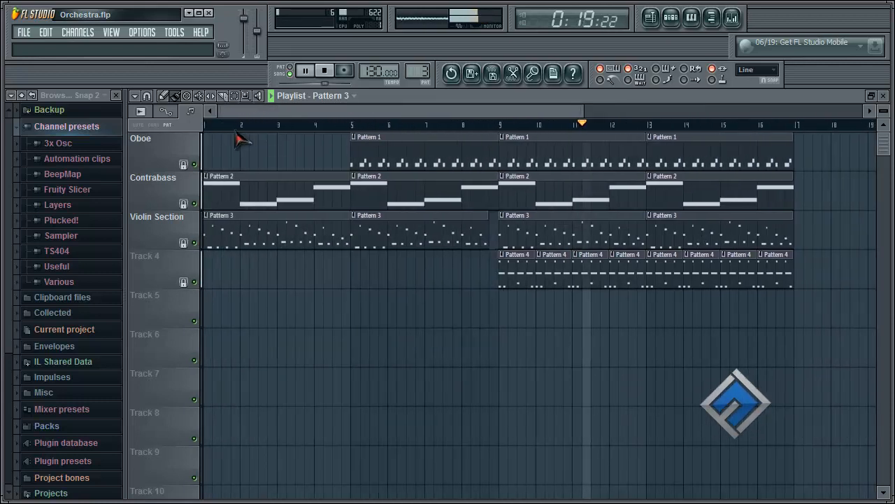
click(332, 72)
click(885, 95)
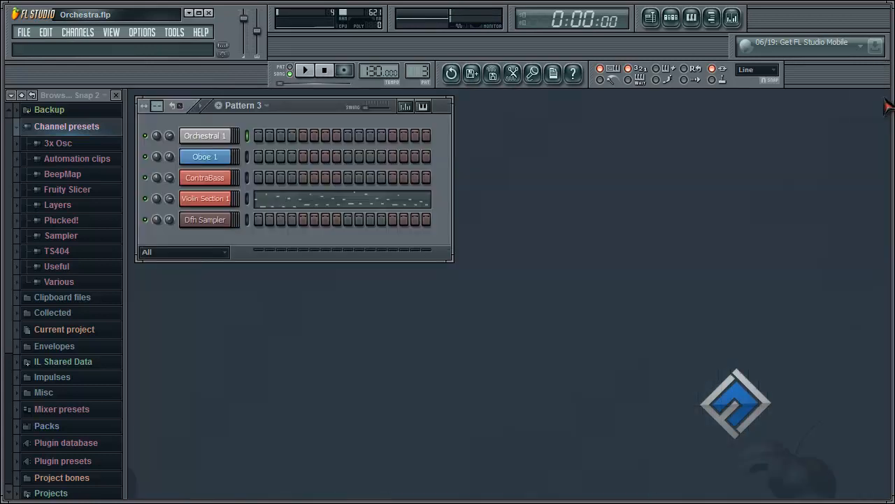